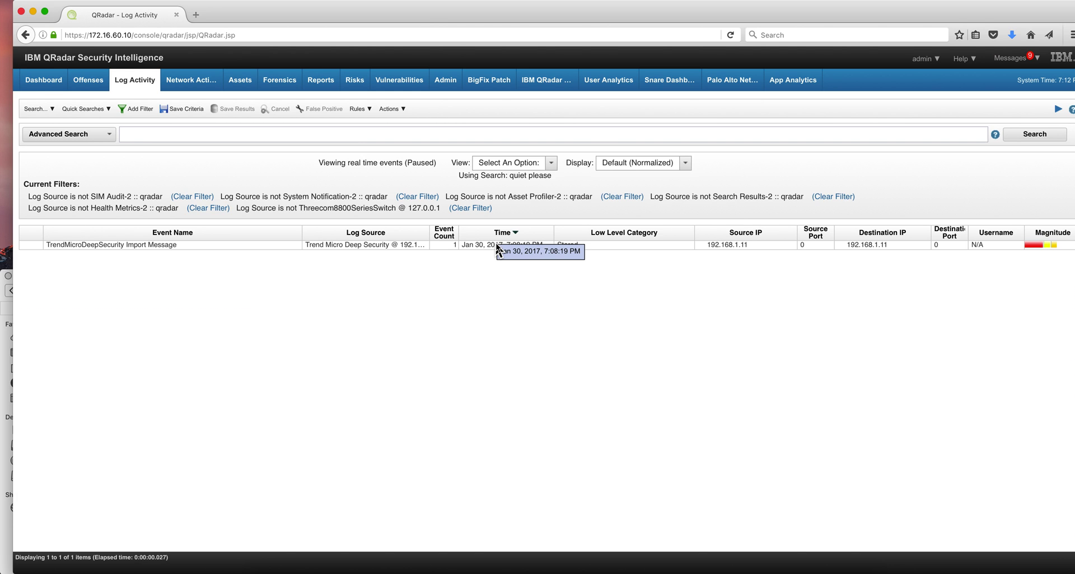
Step: Open the full Event Information for the TrendMicroDeepSecurity Import Message event to check its ActualUser
left_click(369, 244)
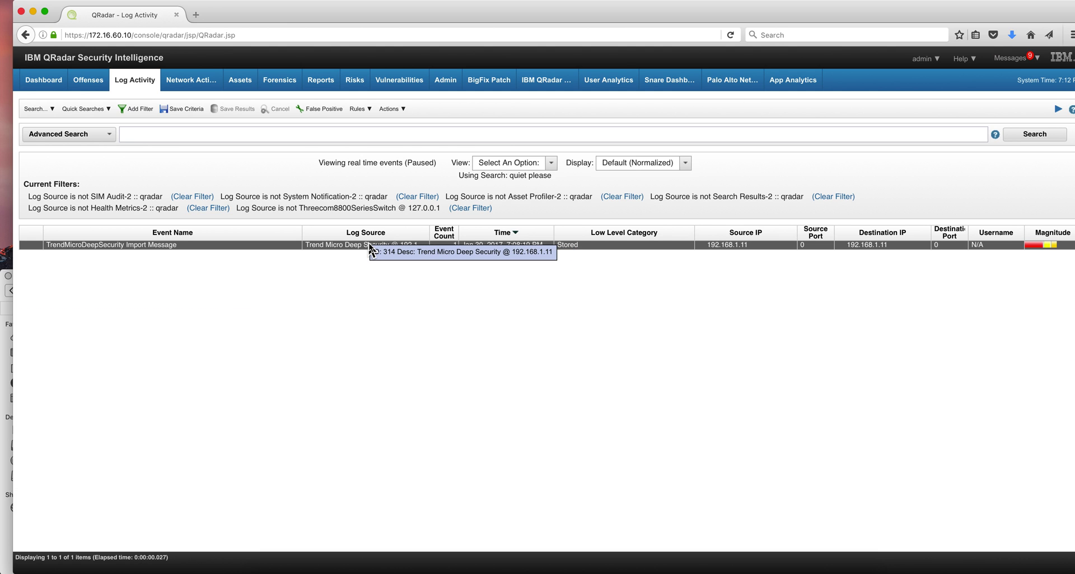
double_click(335, 245)
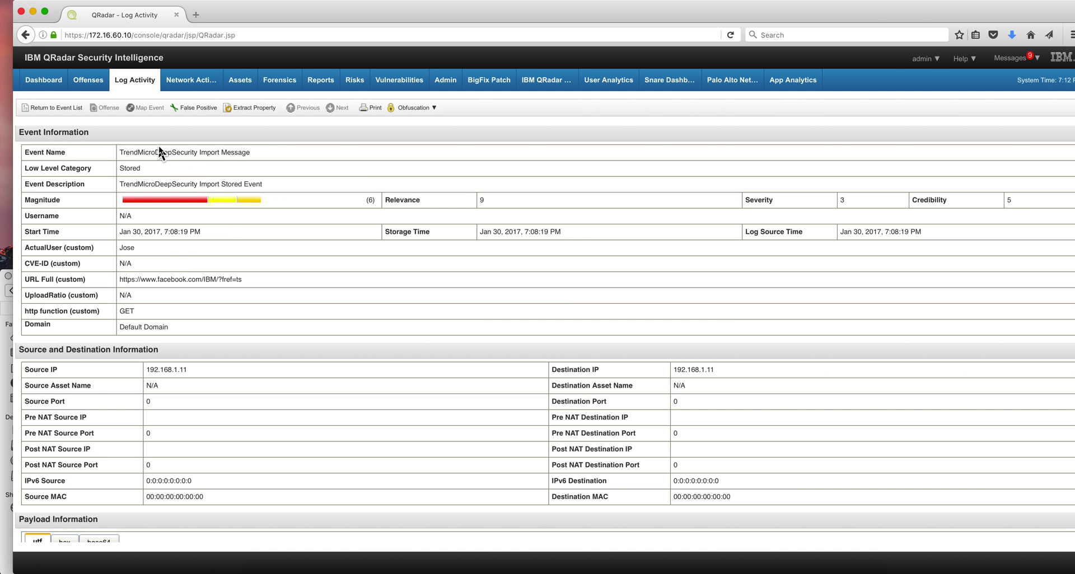
Step: List the Offenses rules by newest Modification Date and open Rule_Debugger_Usecase1 in the Rule Wizard
left_click(80, 81)
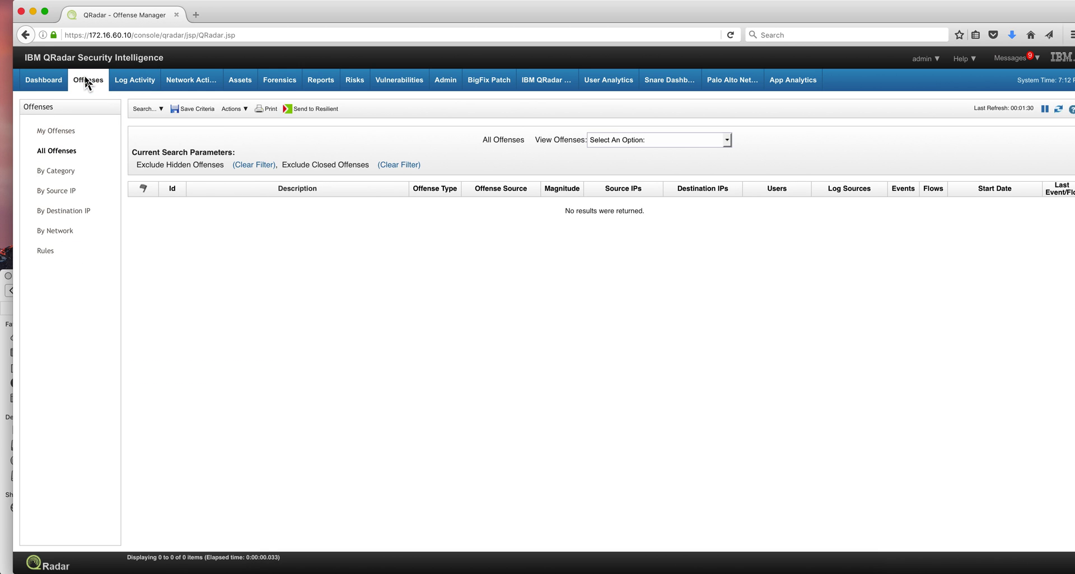
left_click(85, 79)
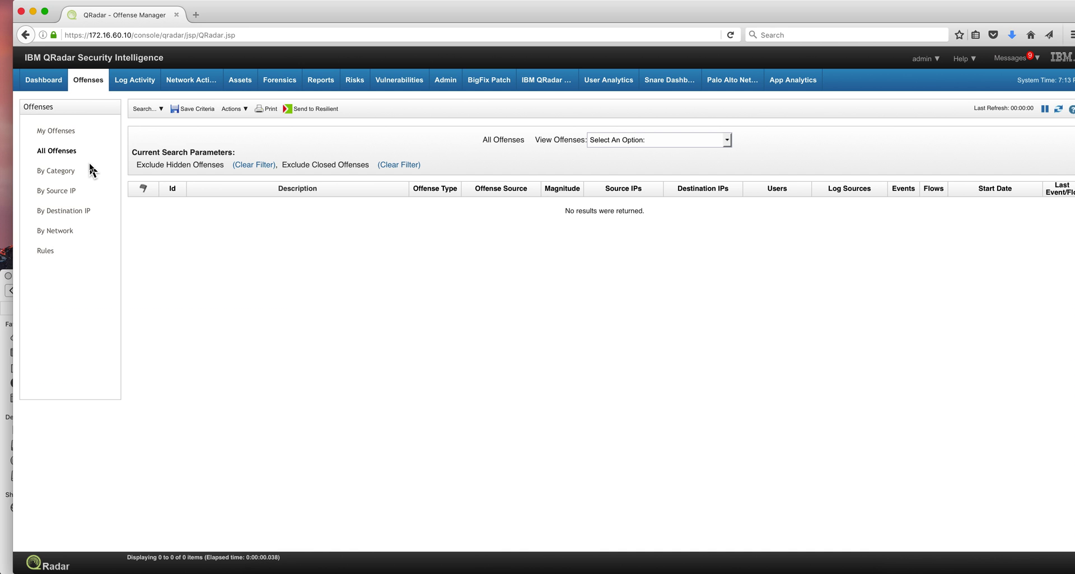
left_click(51, 253)
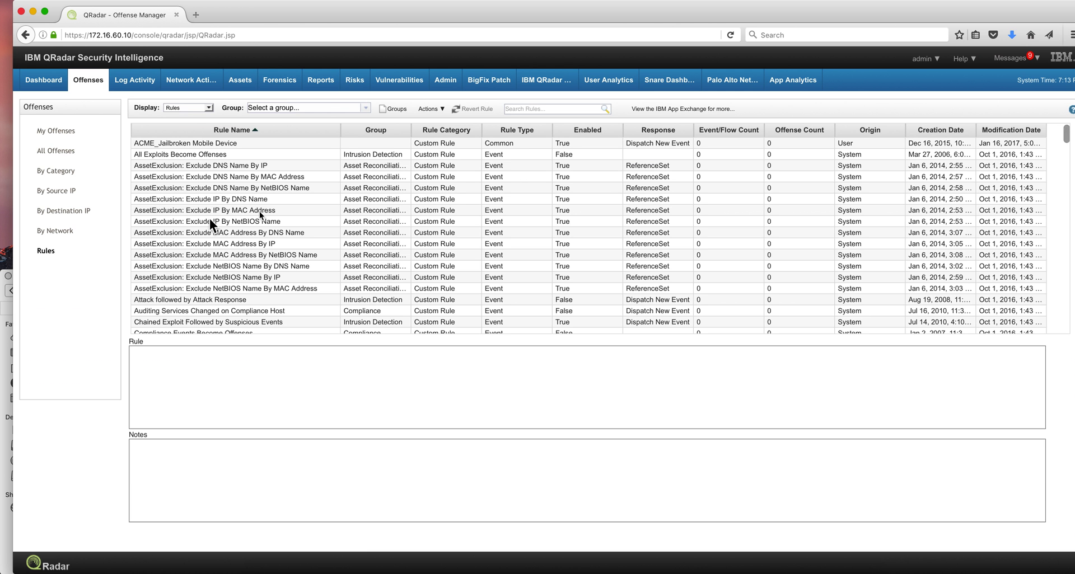
left_click(1011, 136)
left_click(1011, 136)
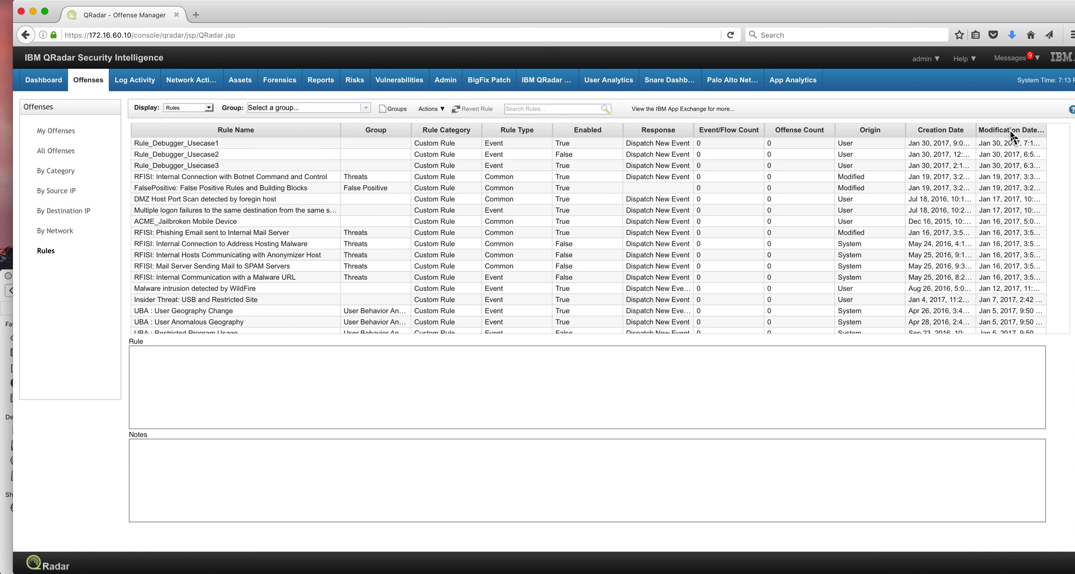
double_click(179, 141)
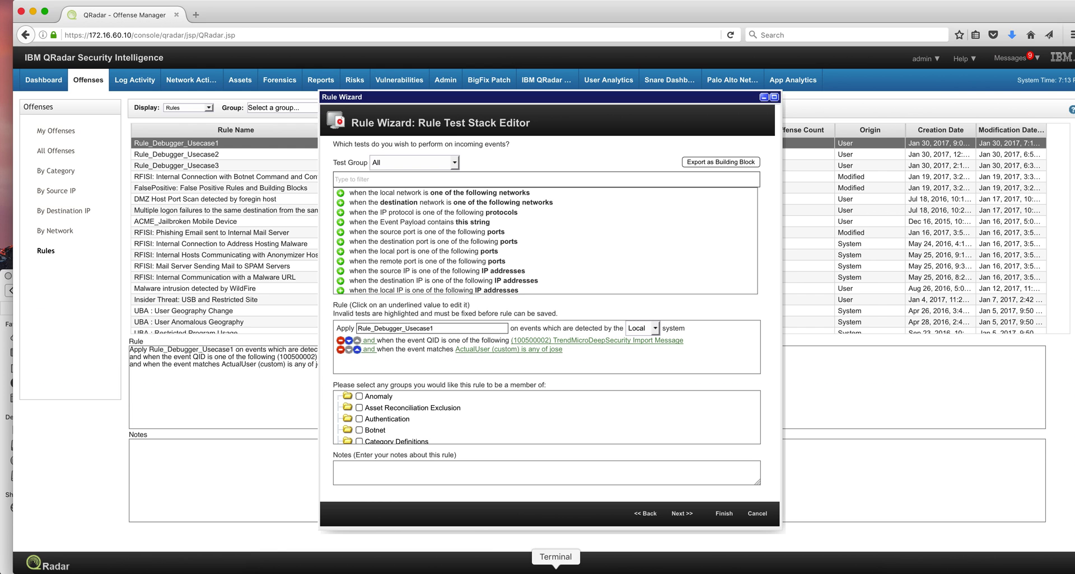
Step: Rerun the java RuleDebugger command in Terminal, which shows the ActualUser jose test false
left_click(556, 570)
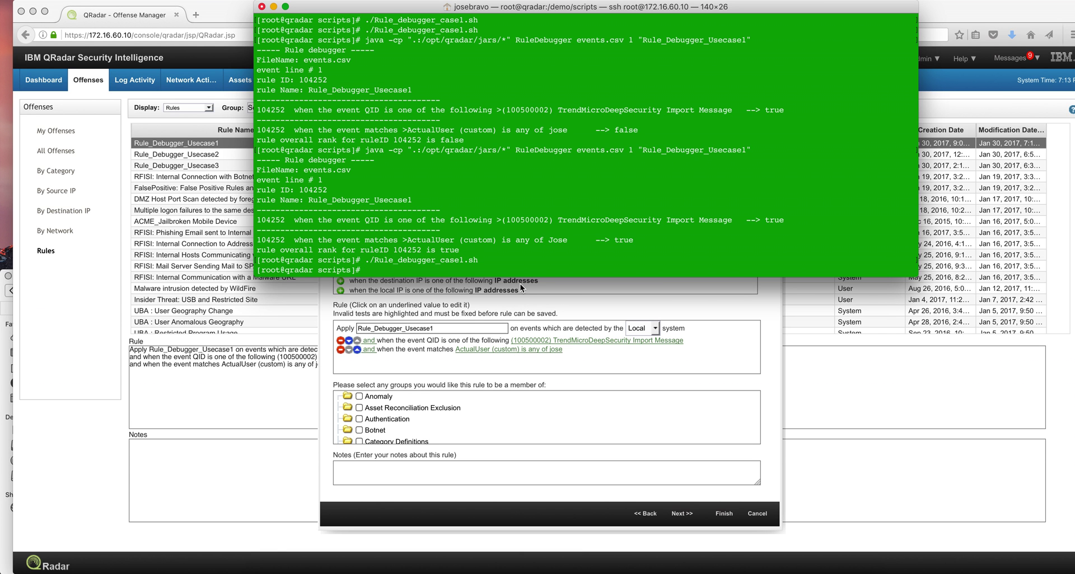
key("Up")
key("Up")
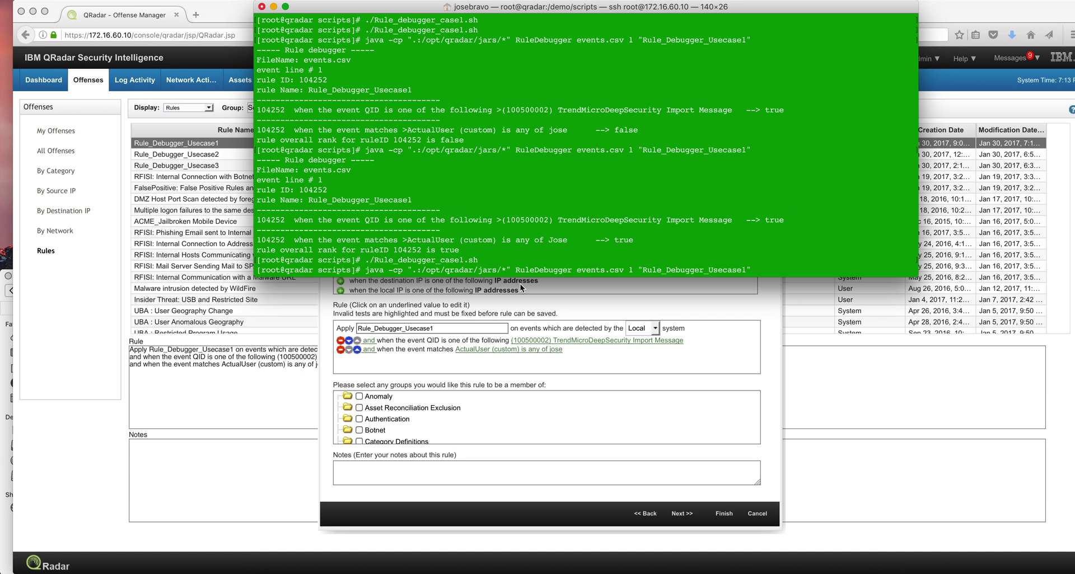
key("Return")
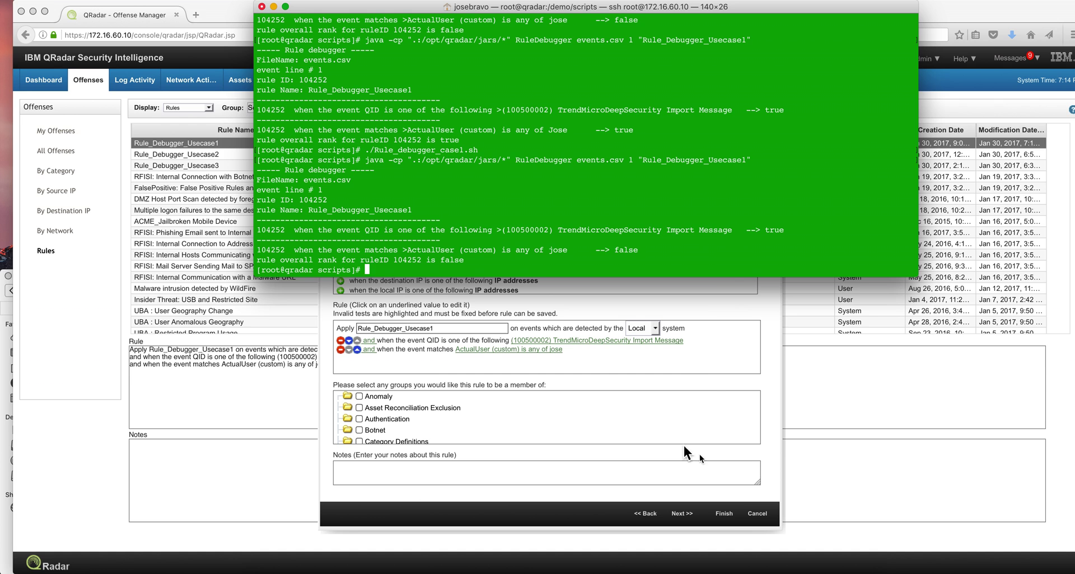
left_click(139, 83)
Step: Verify the event's ActualUser is Jose, then edit the rule's 'ActualUser (custom) is any of jose' values
left_click(139, 85)
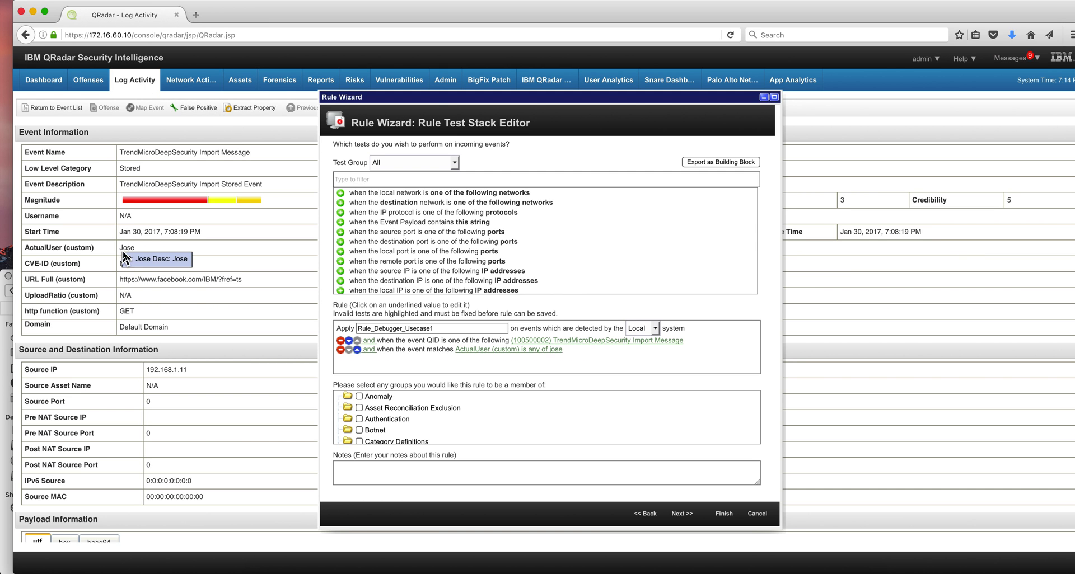
left_click(502, 349)
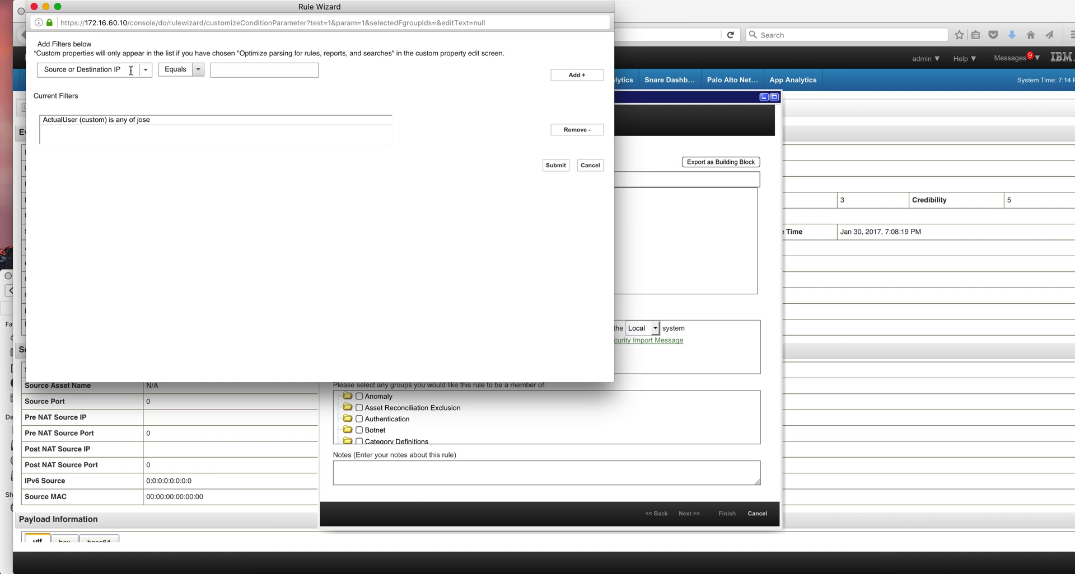
Step: Add Jose as a value of the ActualUser (custom) filter
left_click(144, 73)
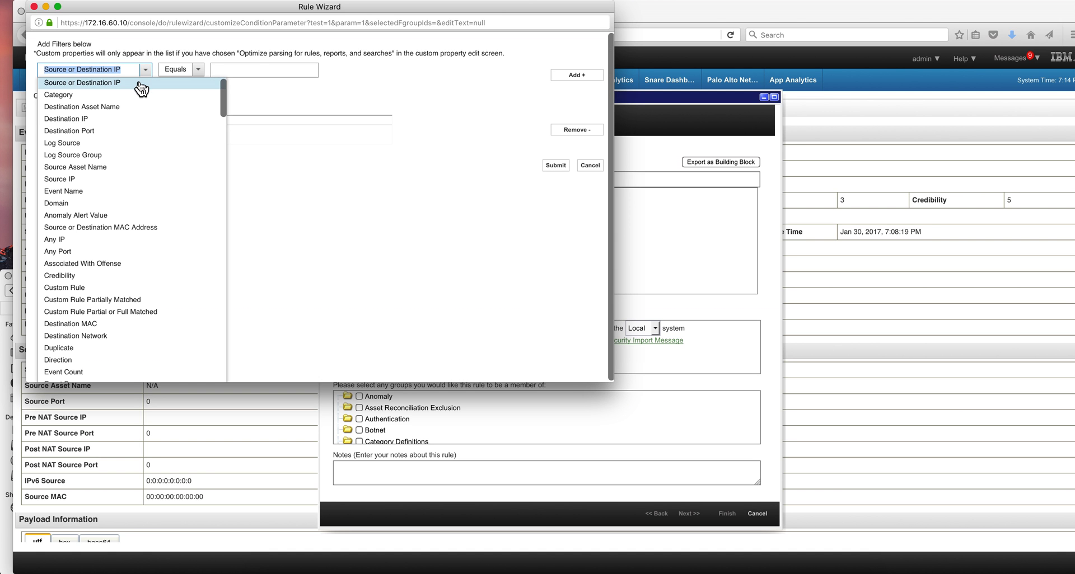
type("Act")
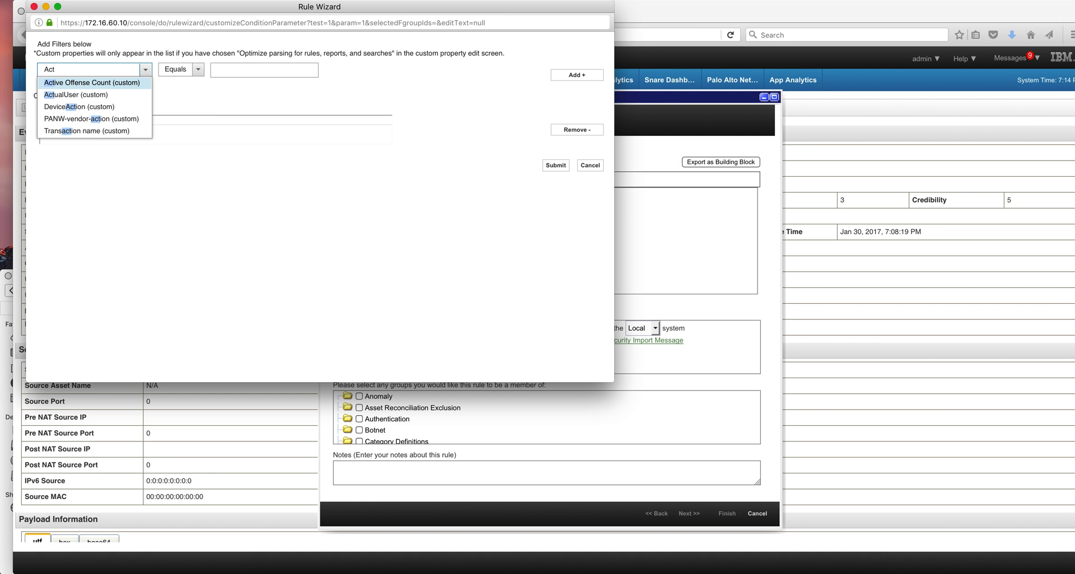
left_click(114, 95)
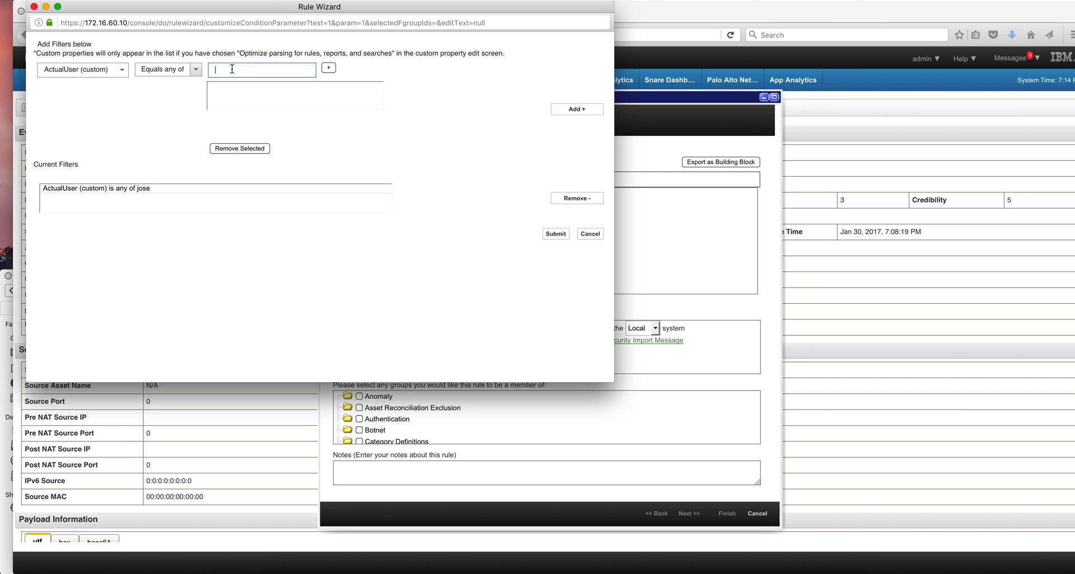
type("Jose")
left_click(328, 70)
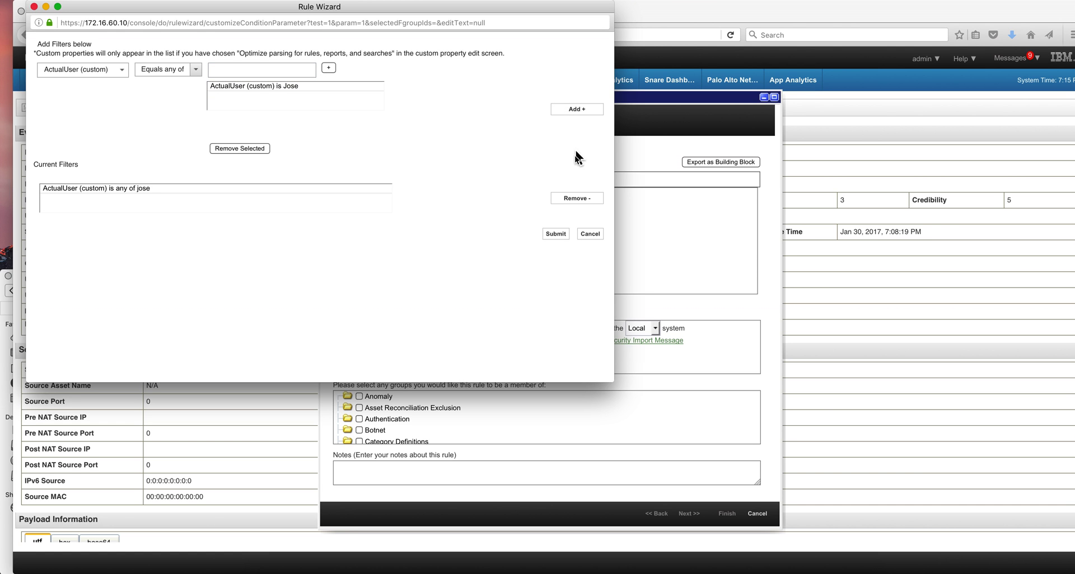
left_click(582, 109)
Step: Remove the lowercase jose value, submit the filter and finish saving Rule_Debugger_Usecase1
left_click(187, 190)
left_click(156, 190)
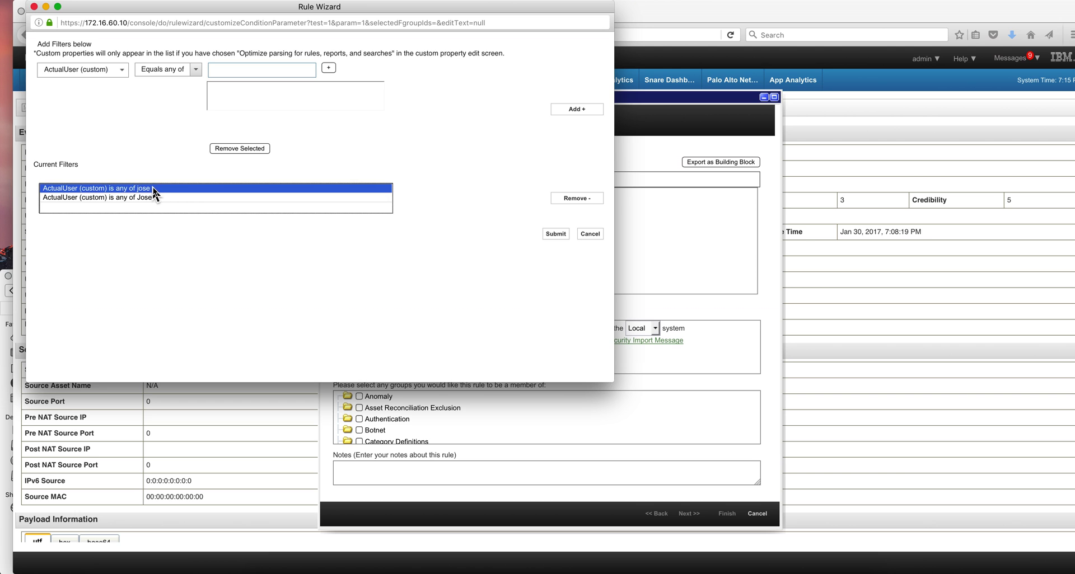
left_click(582, 199)
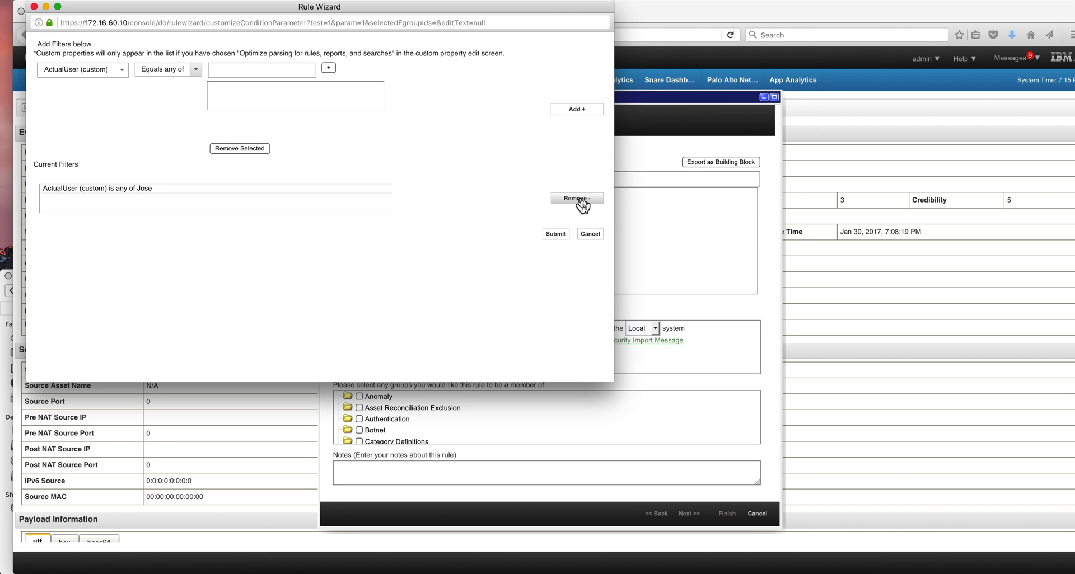
left_click(557, 235)
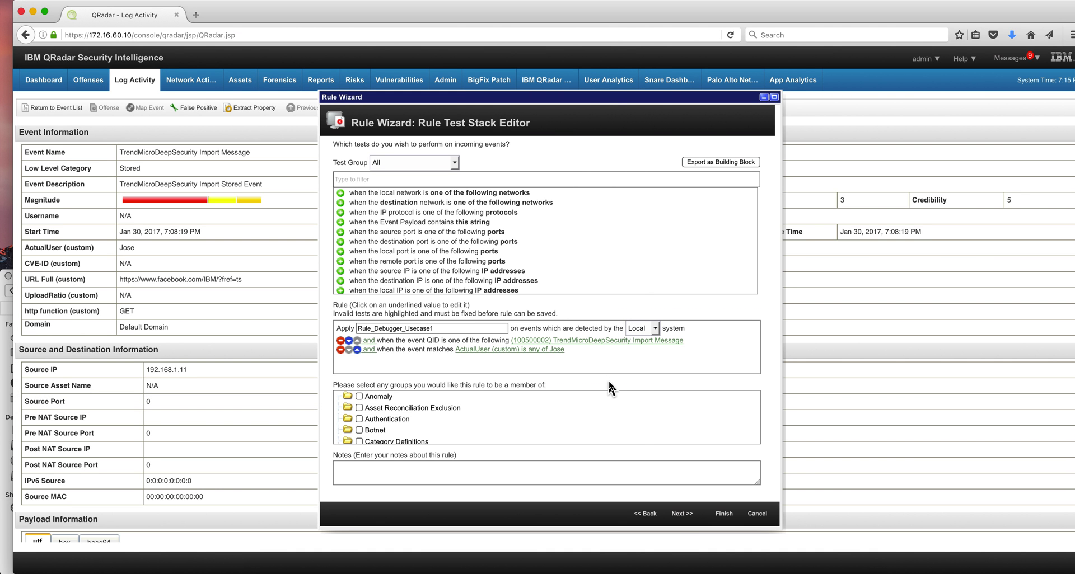
left_click(723, 513)
Step: Rerun the RuleDebugger in Terminal, now rating the Jose test and rule 104252 true overall
left_click(555, 570)
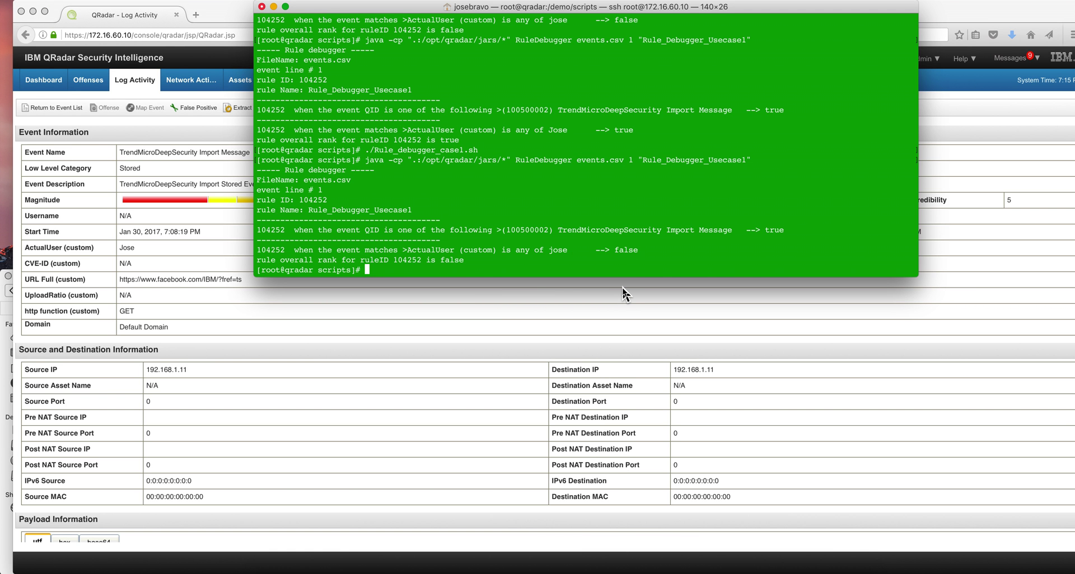
key("Up")
key("Up")
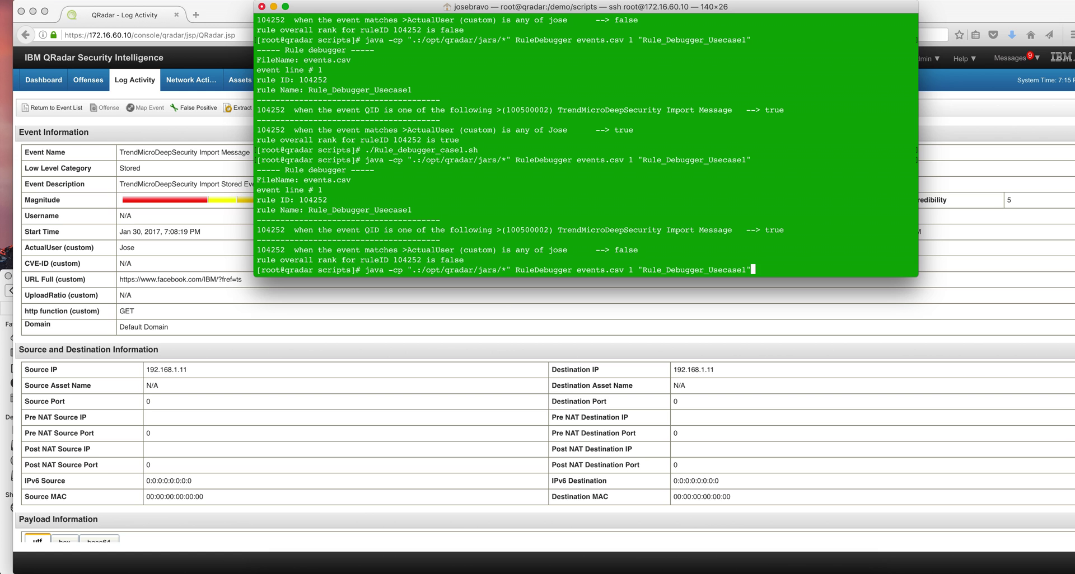
key("Return")
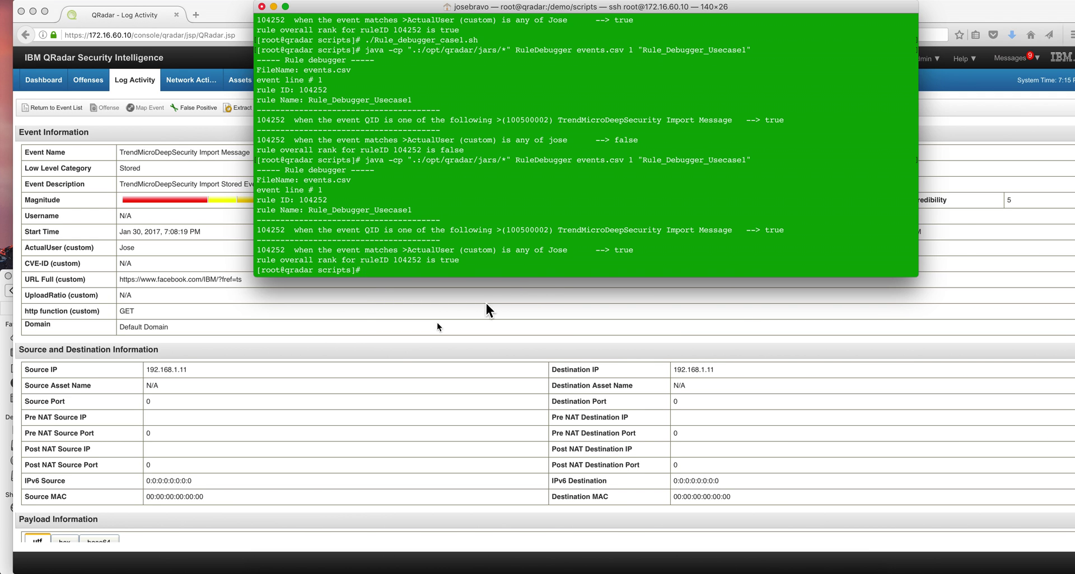
key("Up")
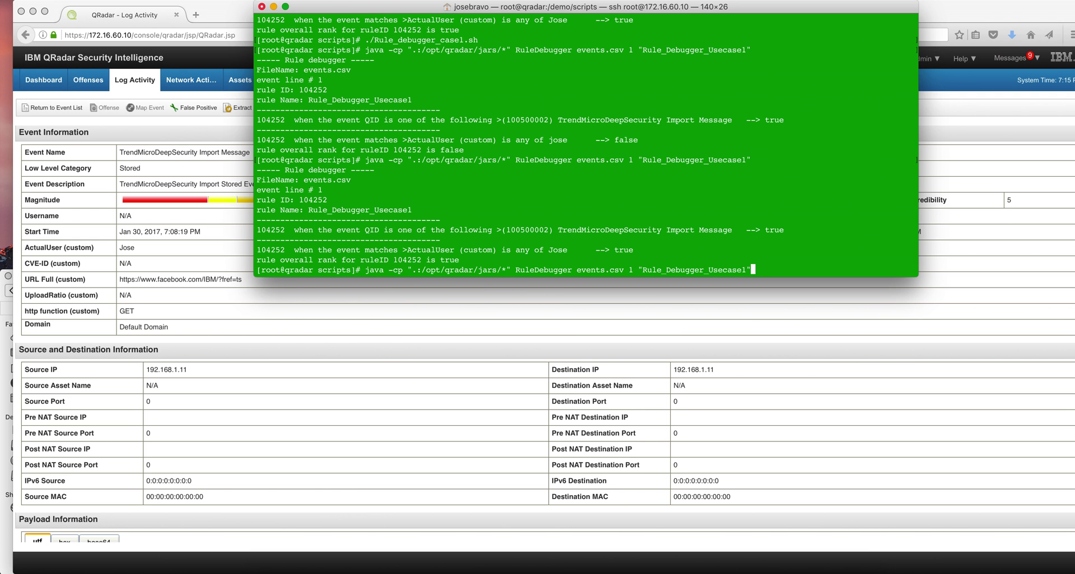
left_click(80, 83)
Step: Return to the empty real-time Log Activity event list under the 'quiet please' search
left_click(80, 83)
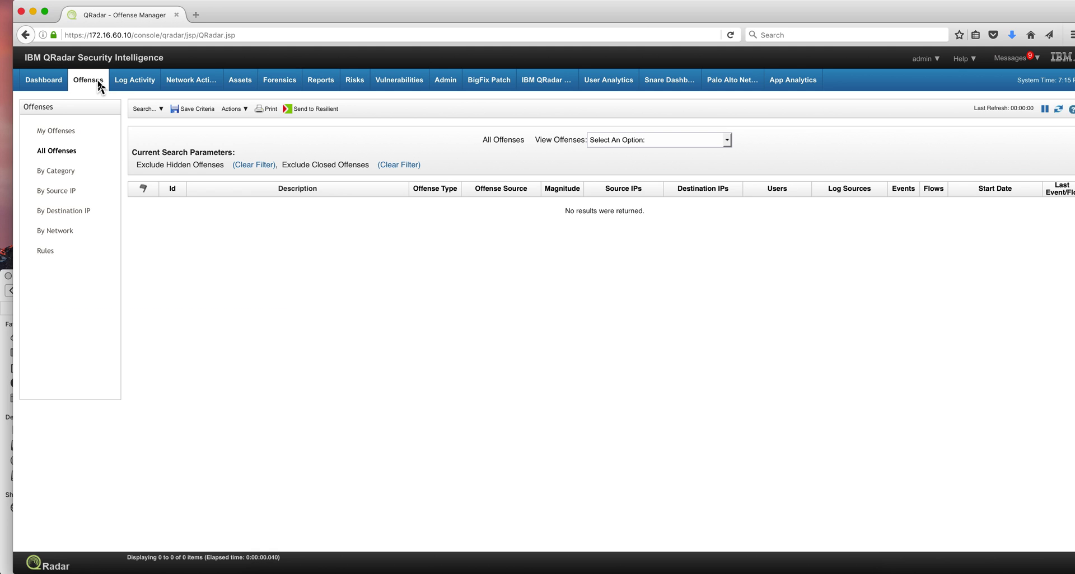
left_click(138, 82)
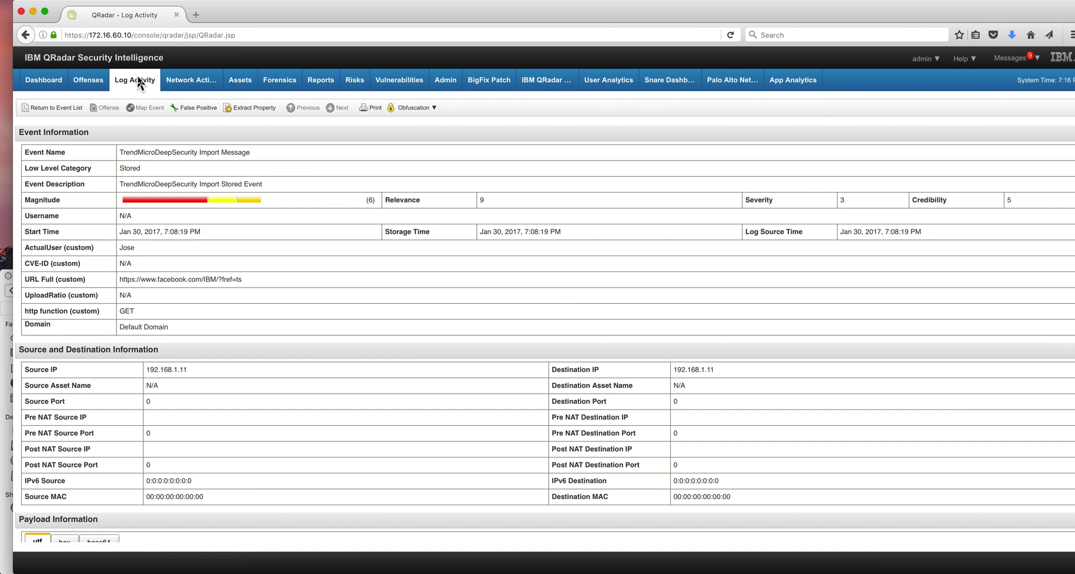
left_click(138, 78)
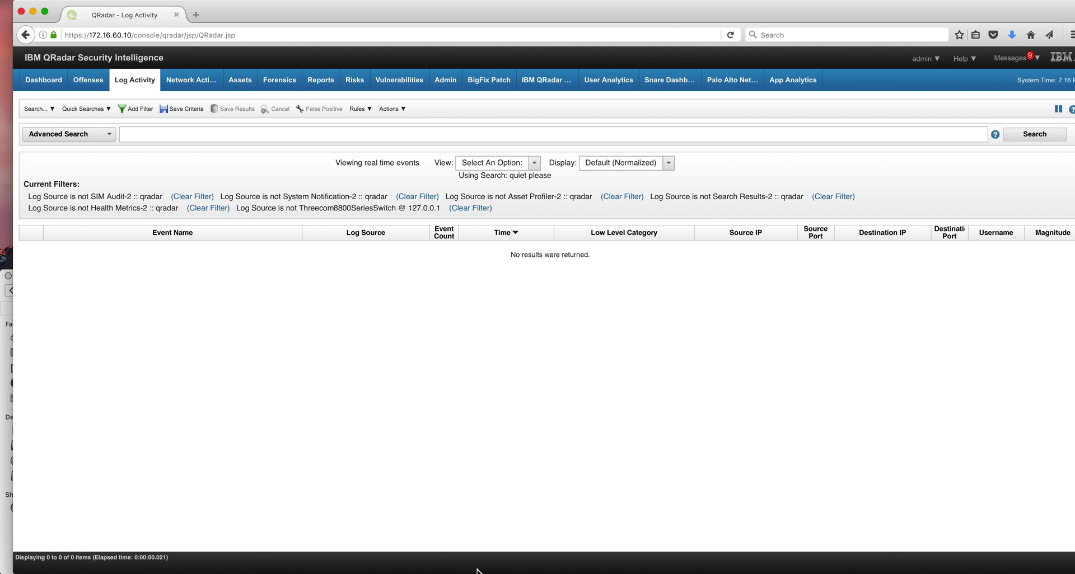
Step: Replay ./Rule_debugger_case1.sh in Terminal so the Jose events appear in QRadar's real-time list
left_click(551, 569)
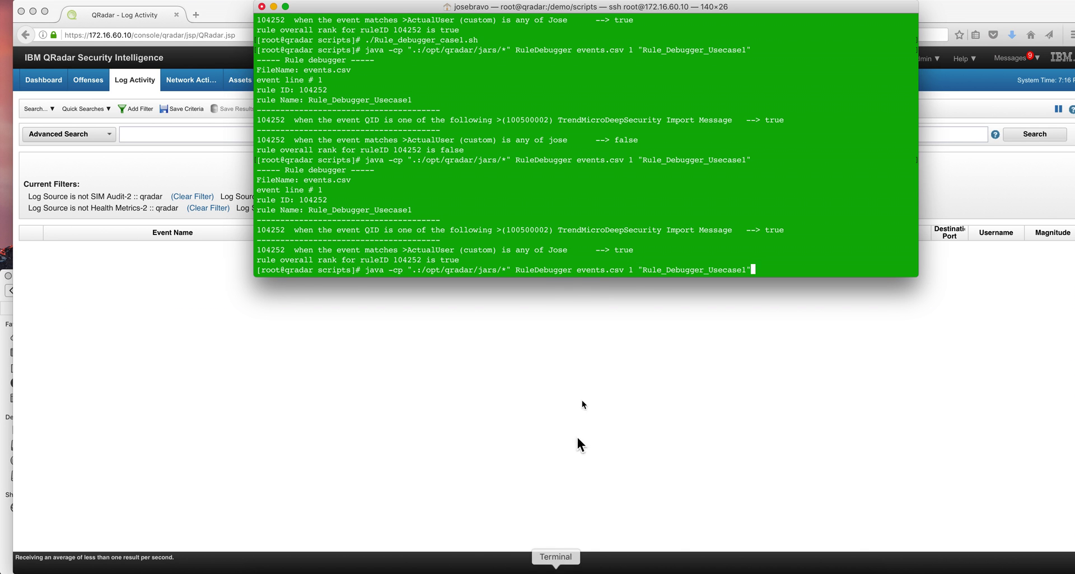
key("Up")
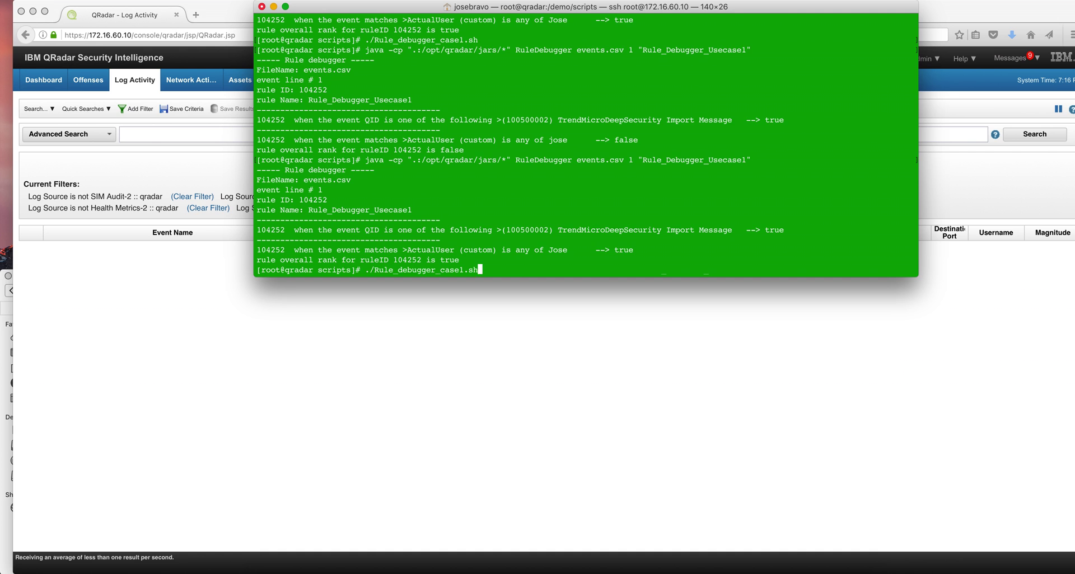
key("Return")
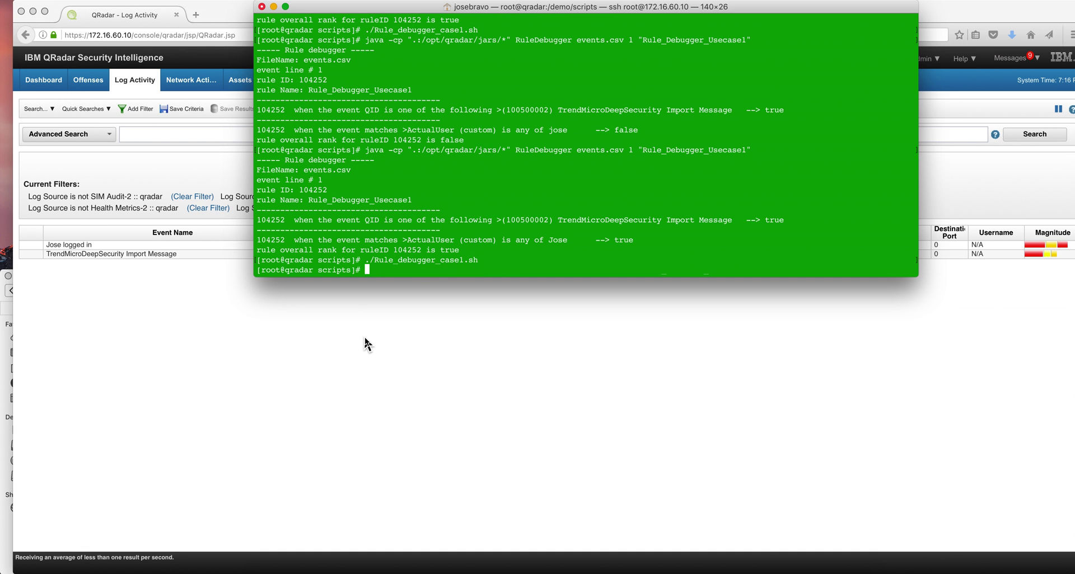
left_click(367, 343)
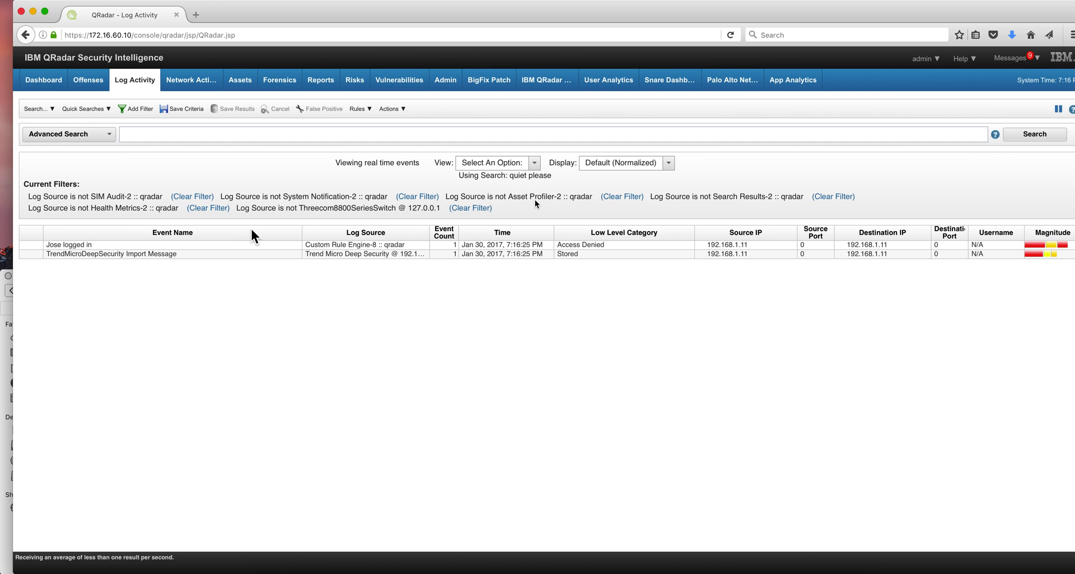
Step: Pause Log Activity, confirm the refreshed Offenses list is empty, then run ./Rule_debugger_case2.sh
left_click(1058, 110)
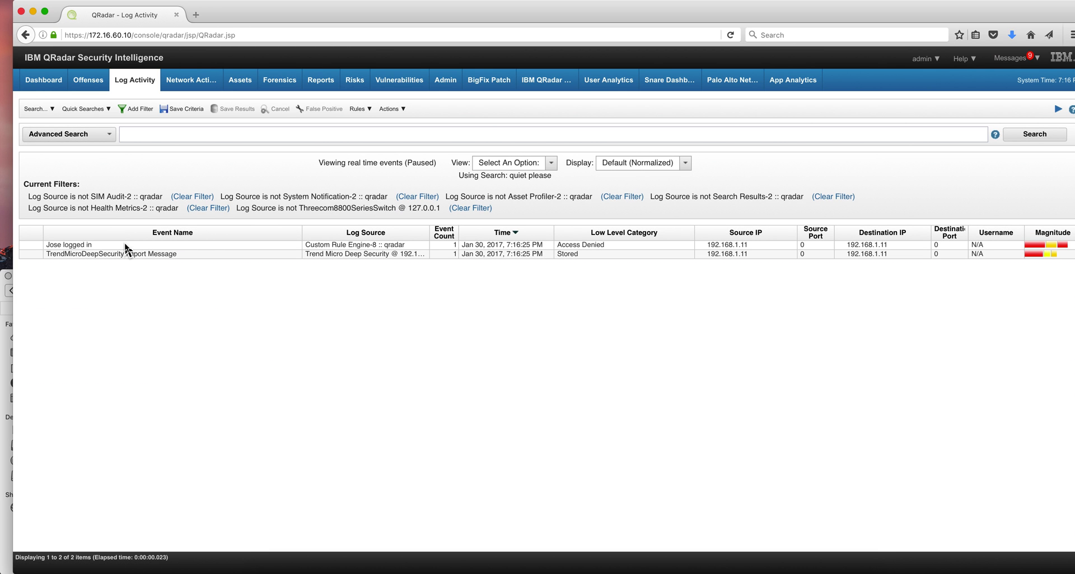
left_click(88, 82)
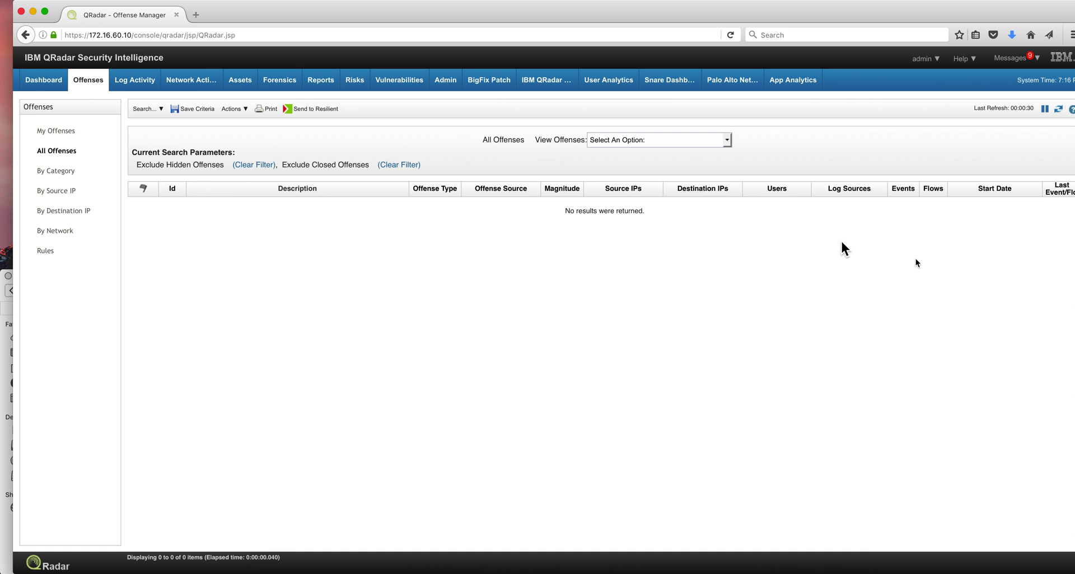
left_click(1058, 111)
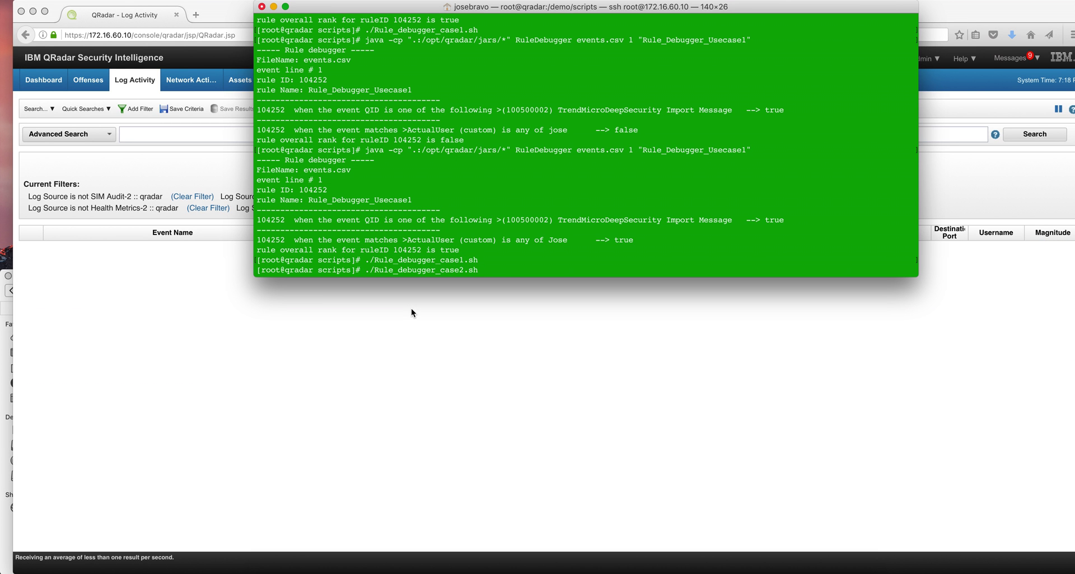
key("Return")
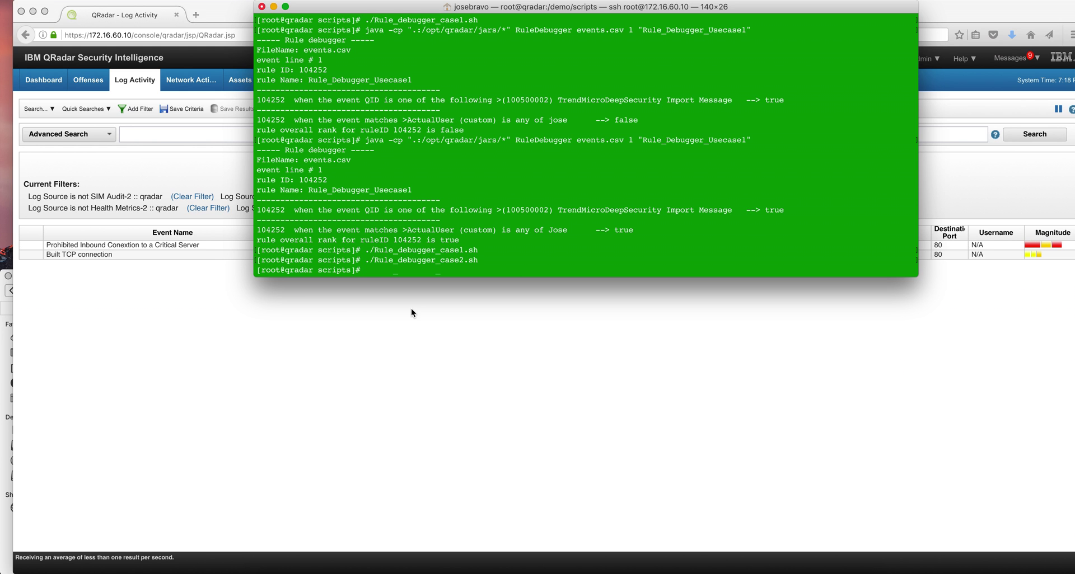
left_click(182, 275)
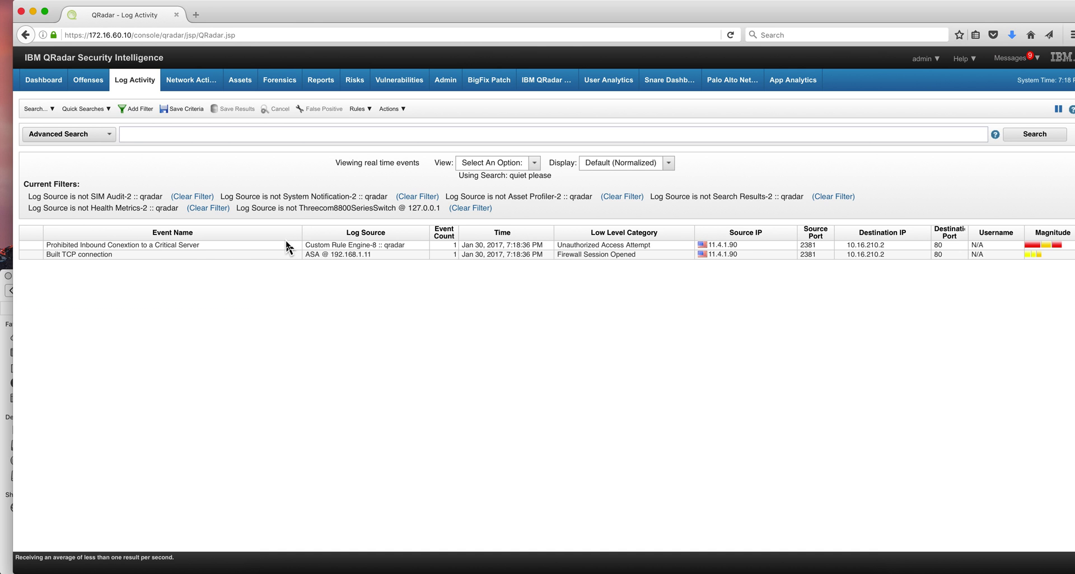
Step: Pause the stream and inspect the Prohibited Inbound Conexion event's custom rules, including Rule_Debugger_Usecase3
left_click(1057, 111)
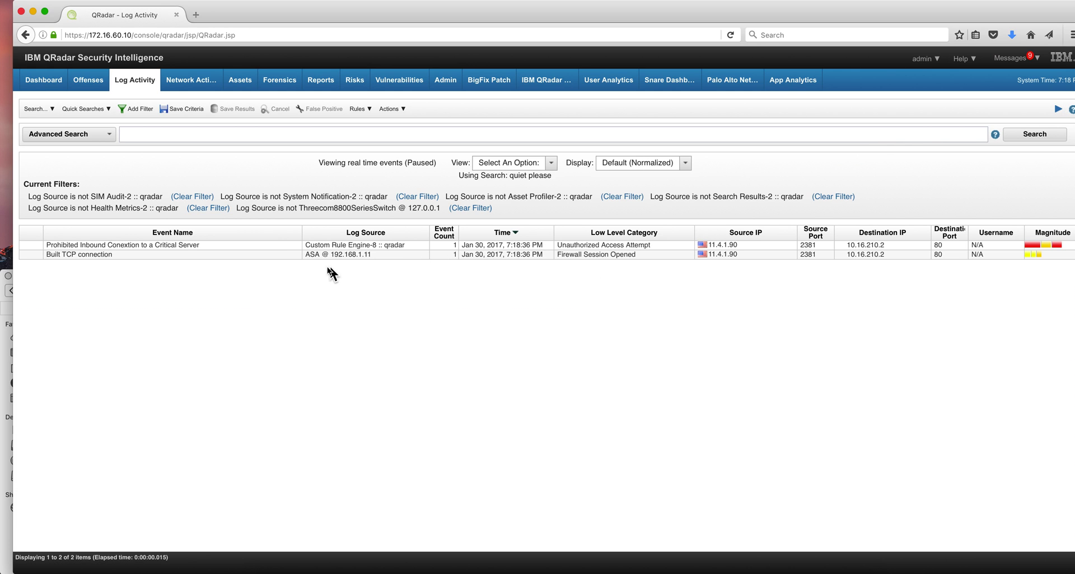
double_click(247, 243)
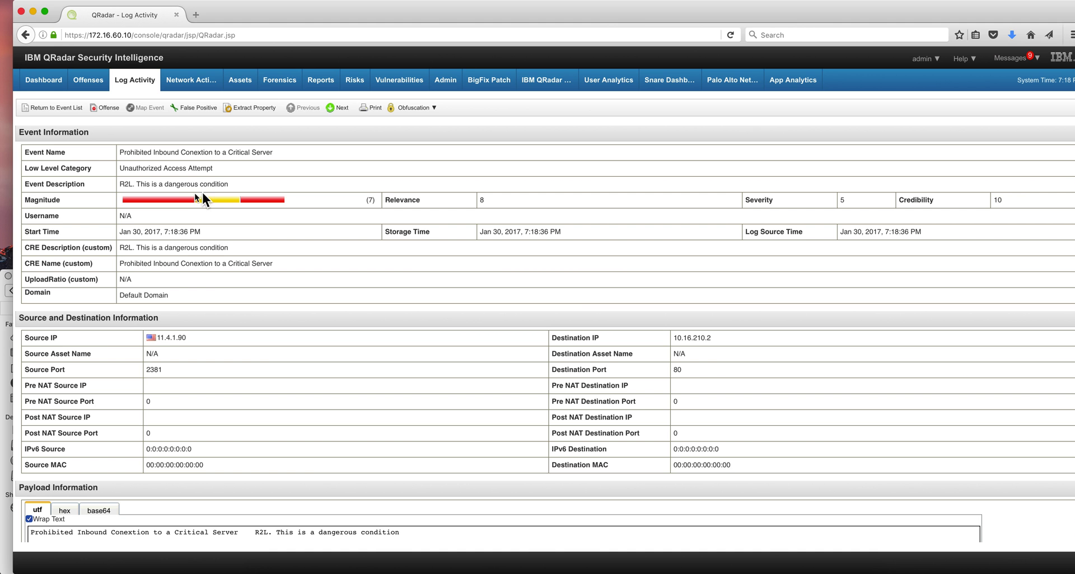
scroll(249, 216, "down", 8)
scroll(249, 224, "down", 2)
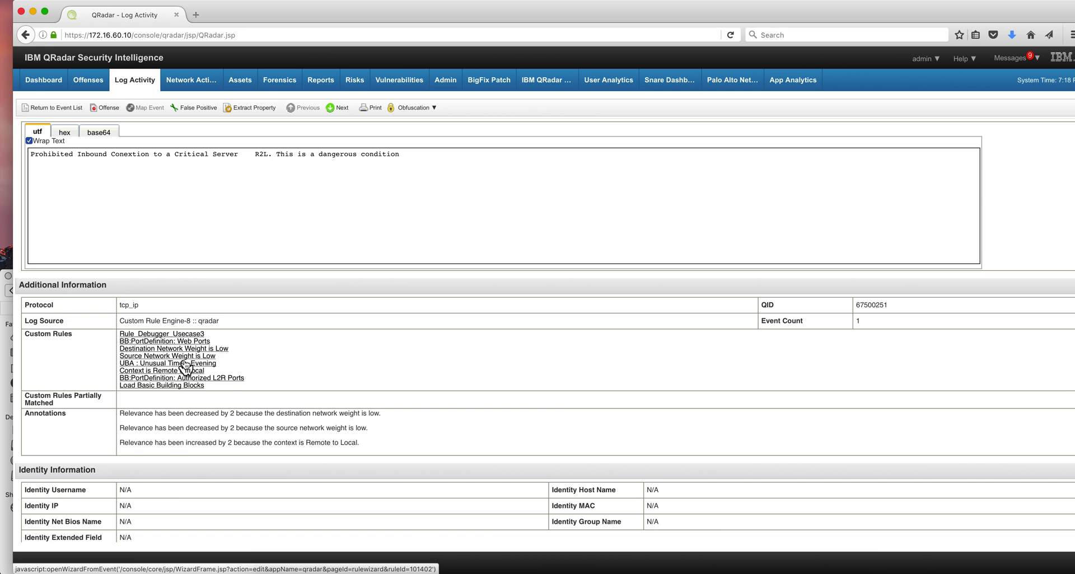
scroll(184, 365, "up", 6)
scroll(185, 367, "up", 1)
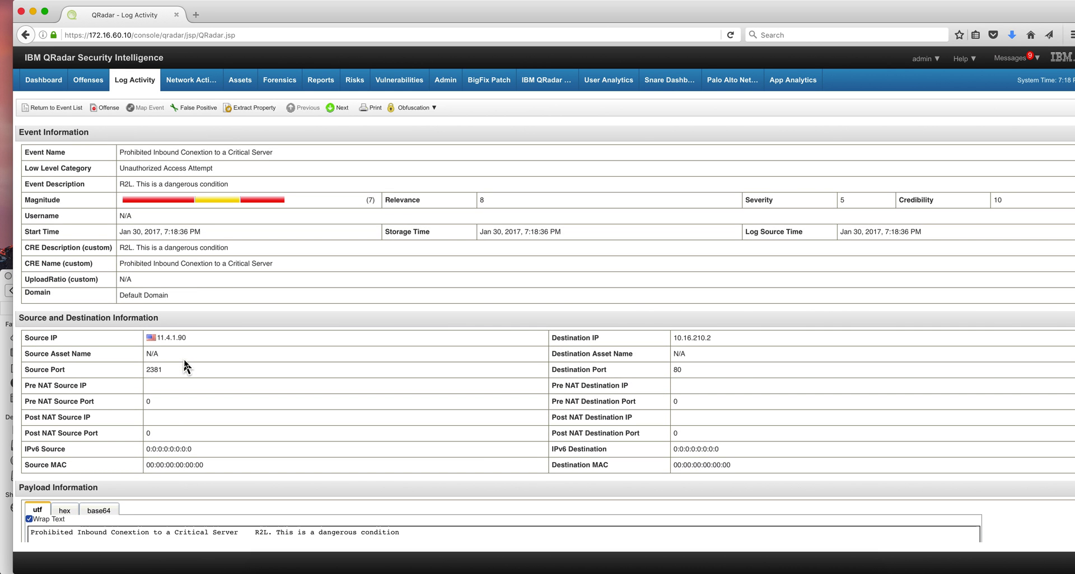
scroll(205, 363, "down", 9)
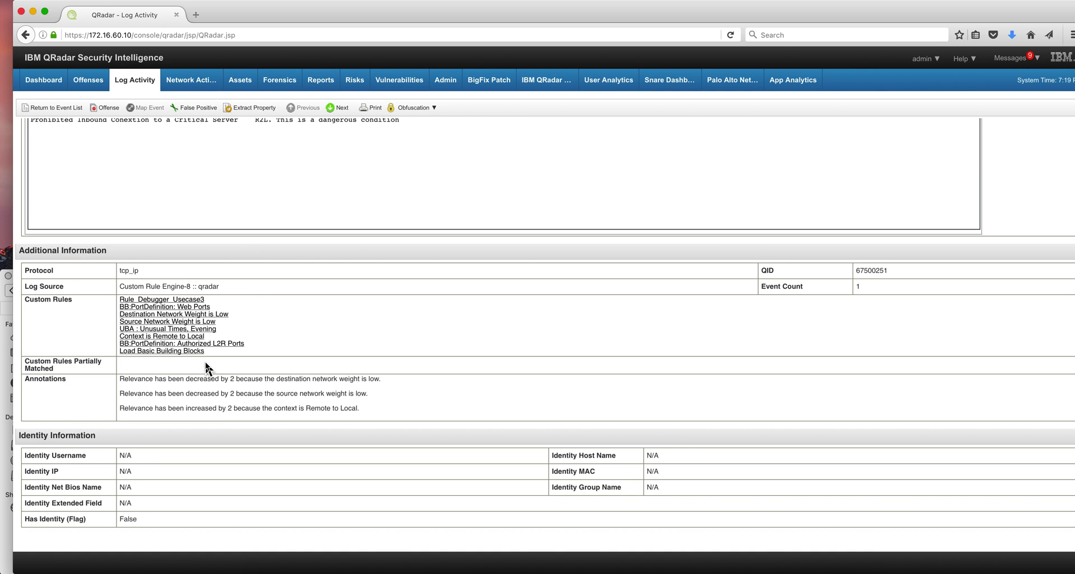
scroll(269, 331, "up", 1)
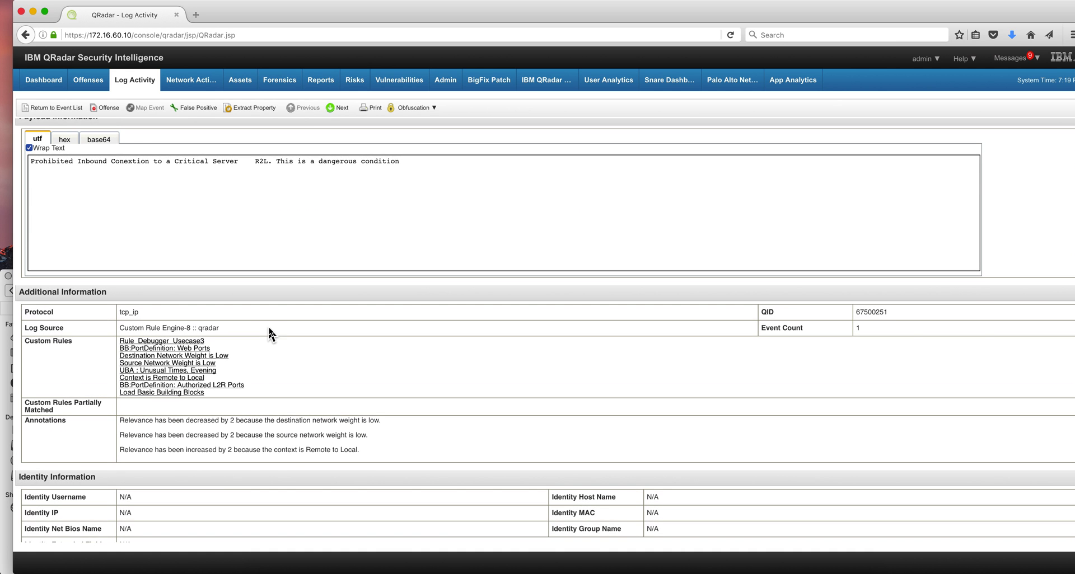
left_click(188, 343)
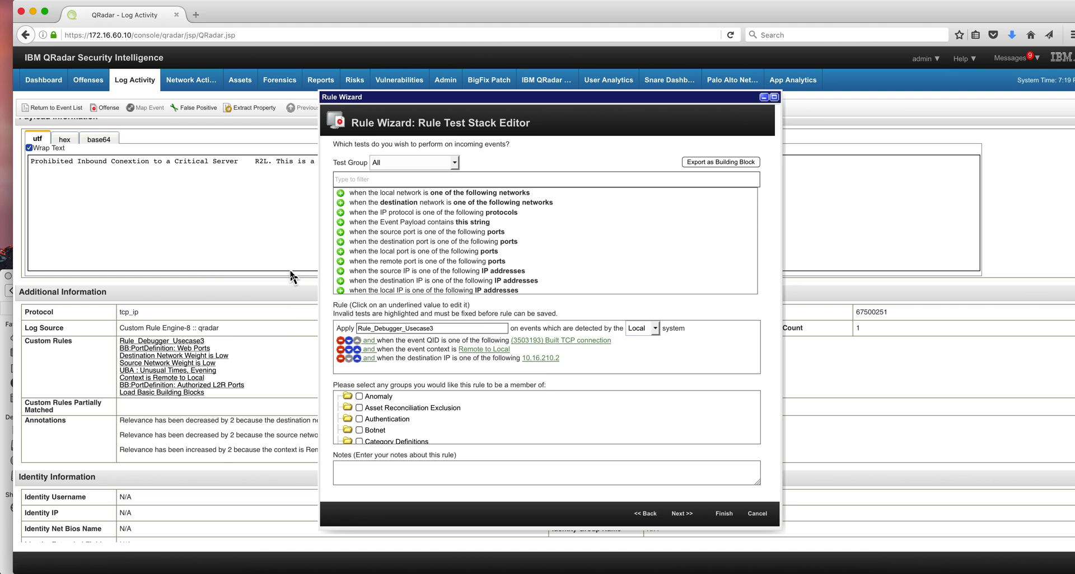
scroll(281, 322, "up", 1)
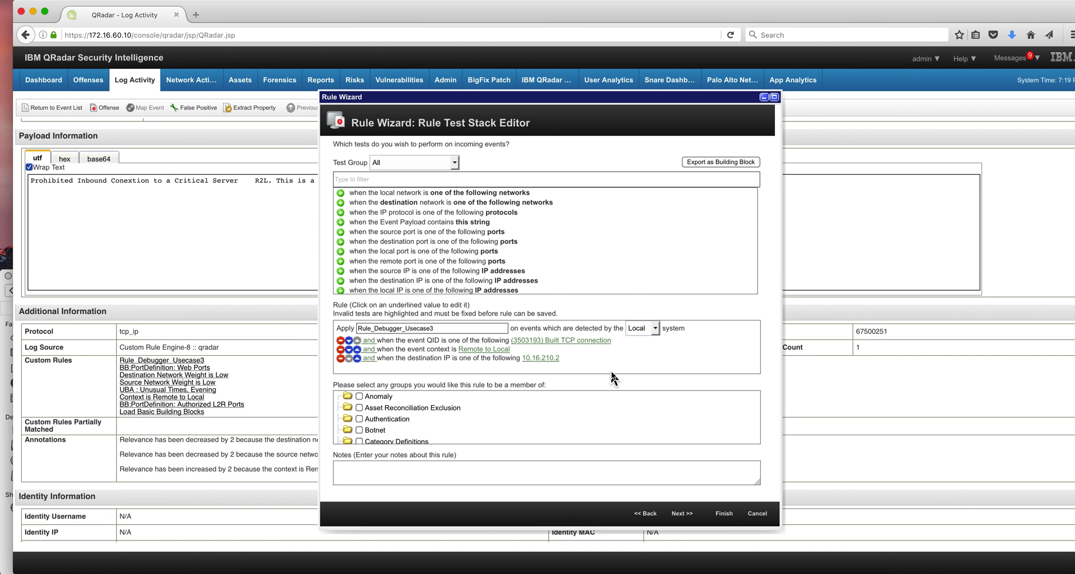
left_click(761, 514)
left_click(585, 264)
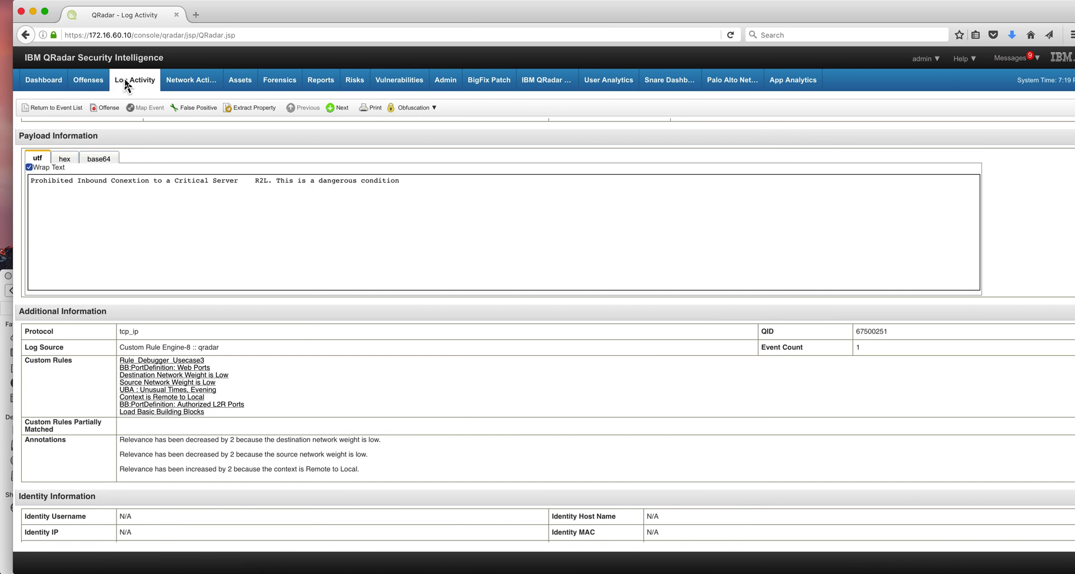
Step: Open the Built TCP connection event (11.4.1.90:2381 to 10.16.210.2:80) and review its details and payload
left_click(70, 106)
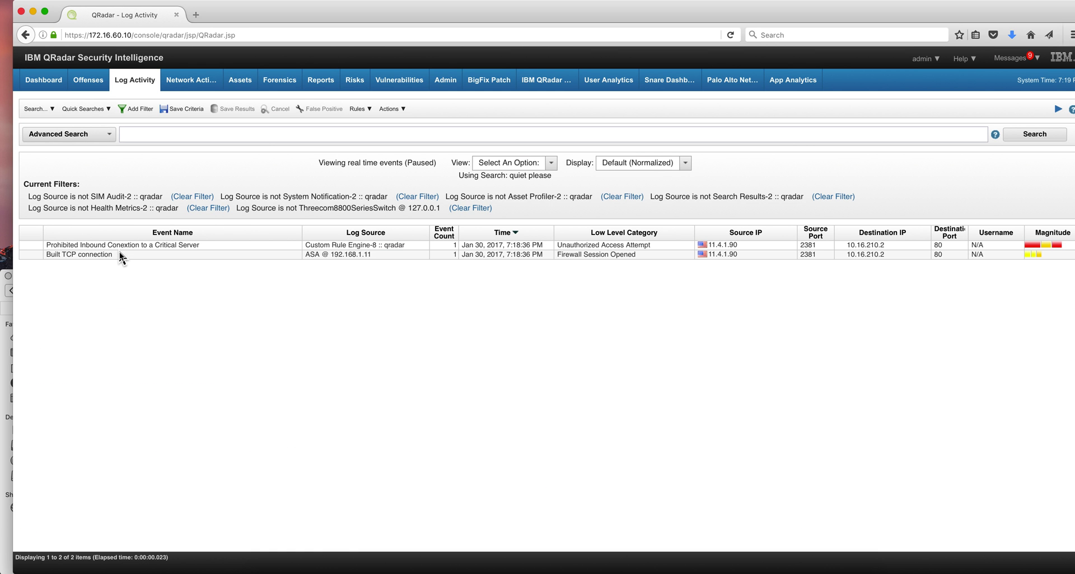
double_click(118, 254)
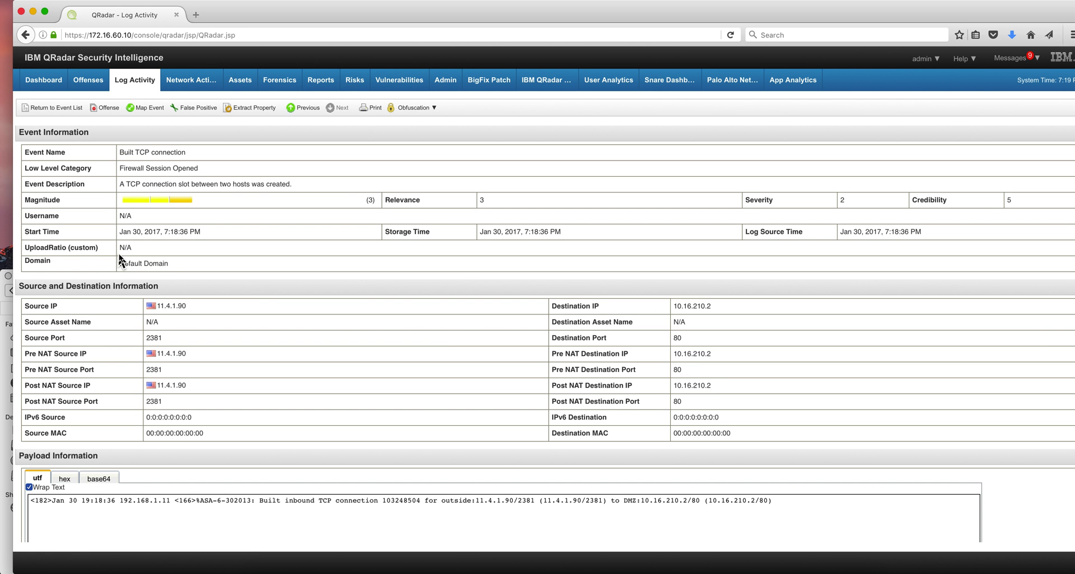
scroll(443, 336, "down", 2)
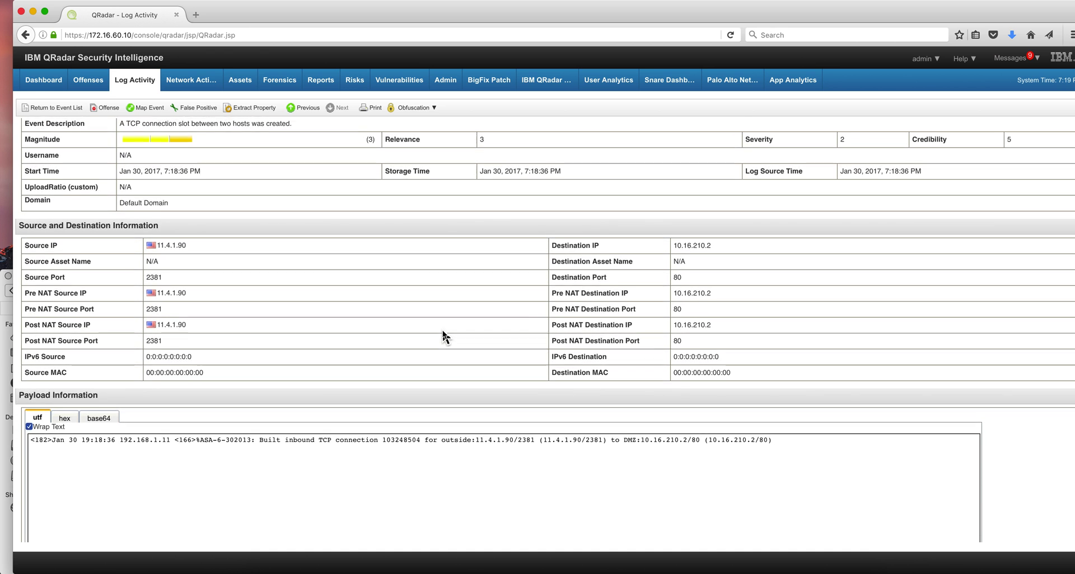
scroll(443, 336, "up", 2)
scroll(444, 336, "down", 1)
scroll(442, 331, "down", 2)
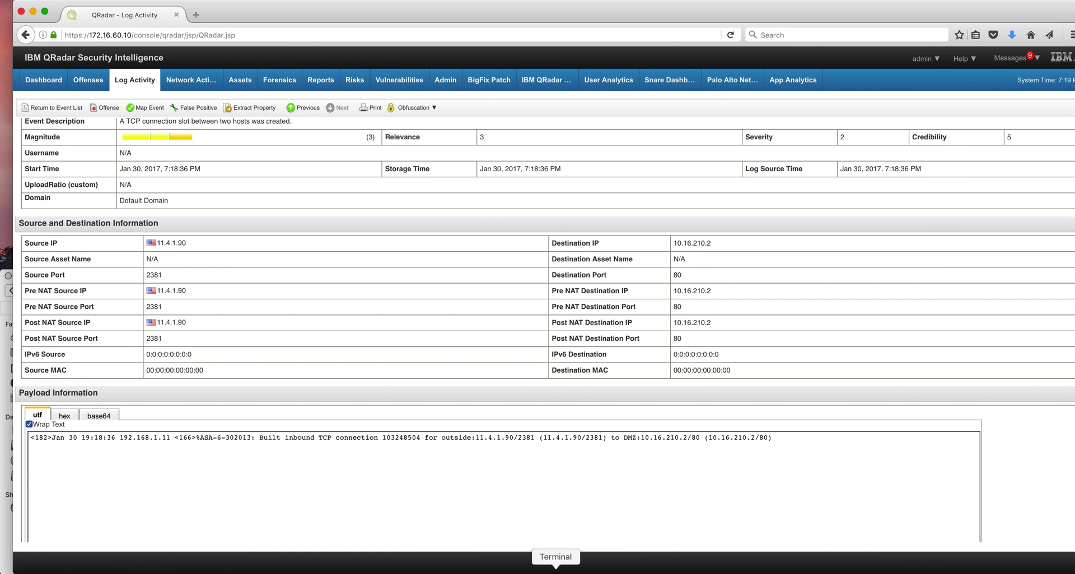
Step: Rerun the RuleDebugger command on events2.csv line 2, showing all three Usecase3 tests true
left_click(555, 569)
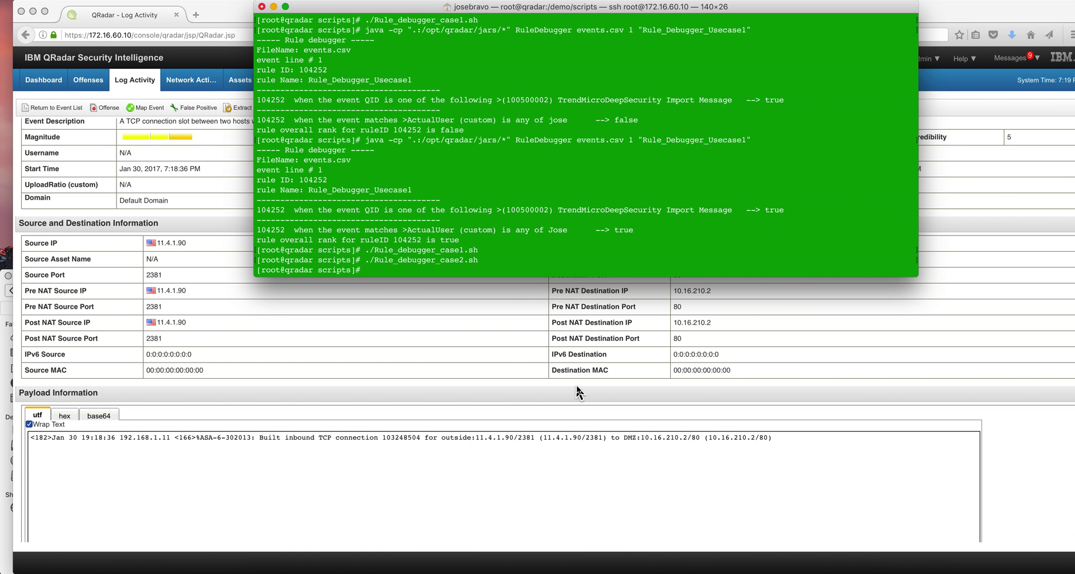
type("java -cp \".:/opt/qradar/jars/*\" RuleDebugger events2.csv 2 \"Rule_Debugger_Usecase3\"")
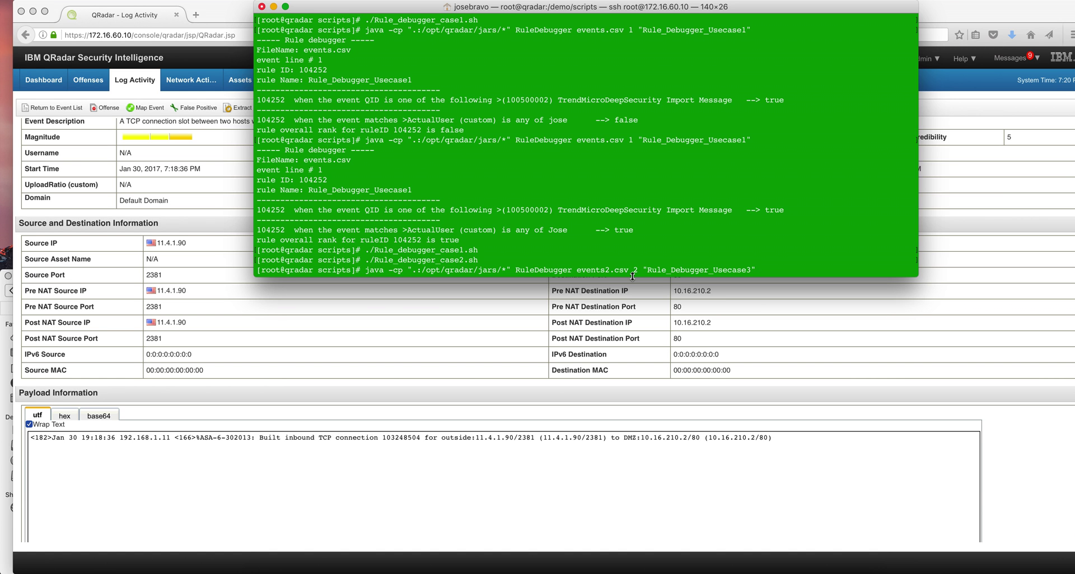
key("Return")
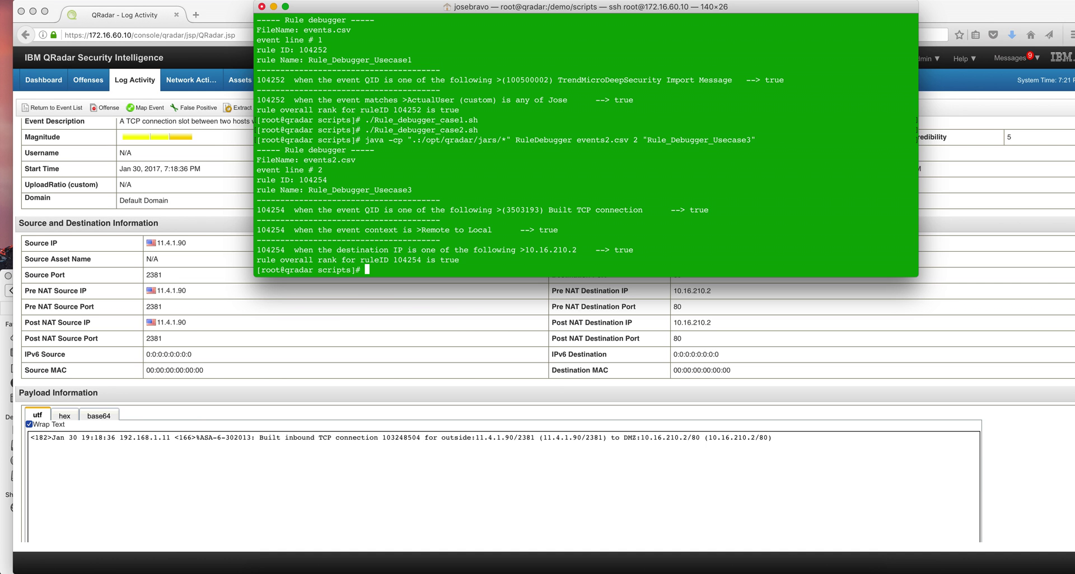
Step: In Network Hierarchy, add 11.4.1.90 to Server_Network's Critical_Servers alongside 11.41.1.120/32 and save
left_click(200, 63)
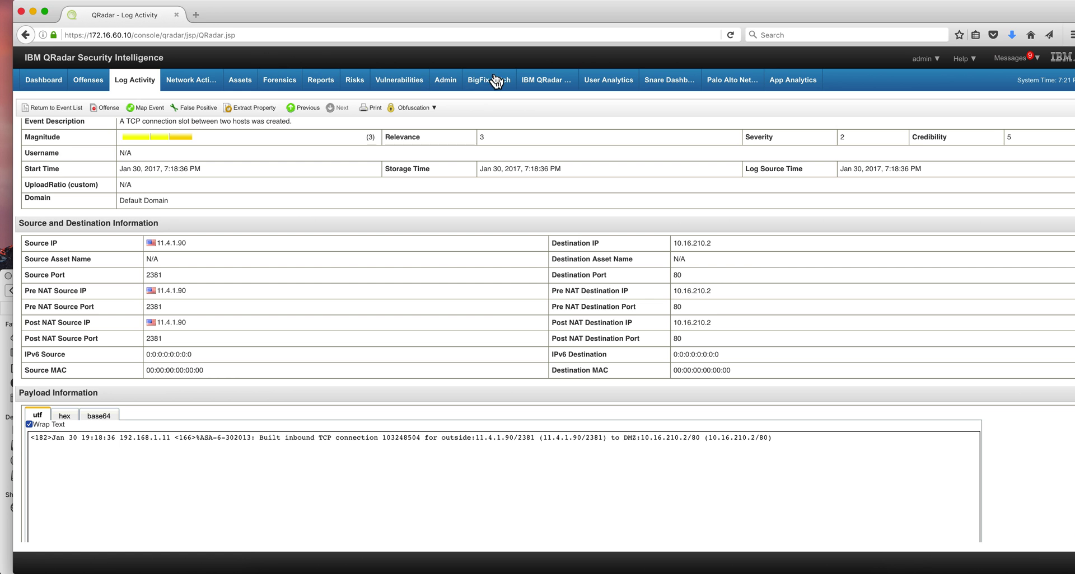
left_click(447, 81)
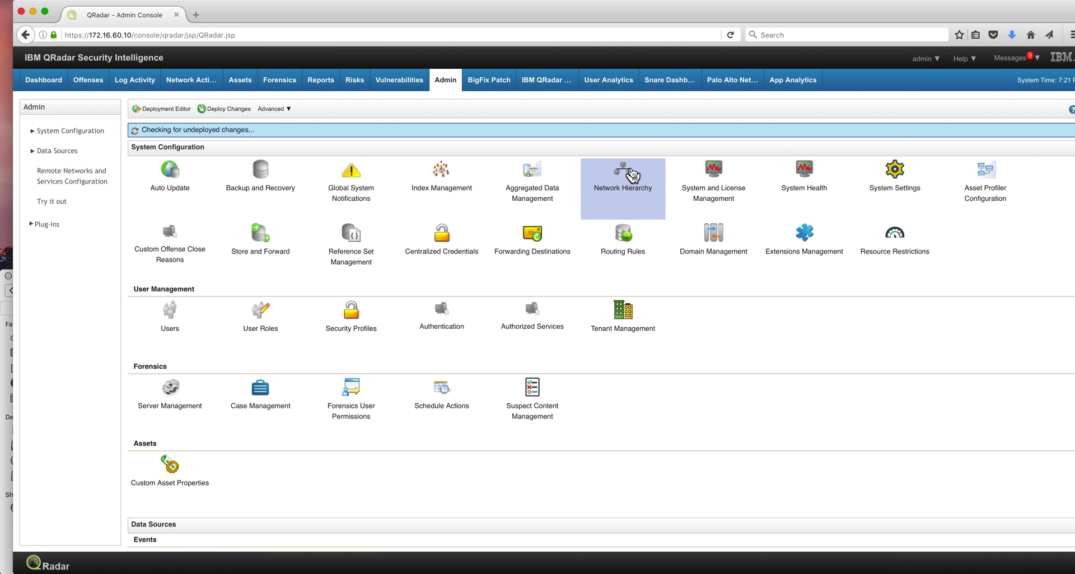
left_click(630, 169)
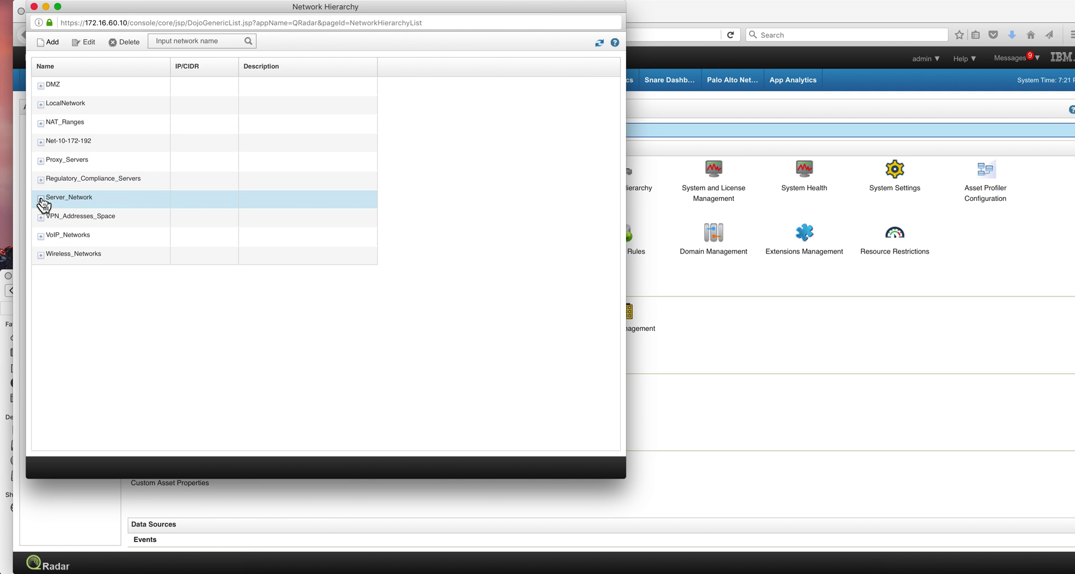
left_click(41, 199)
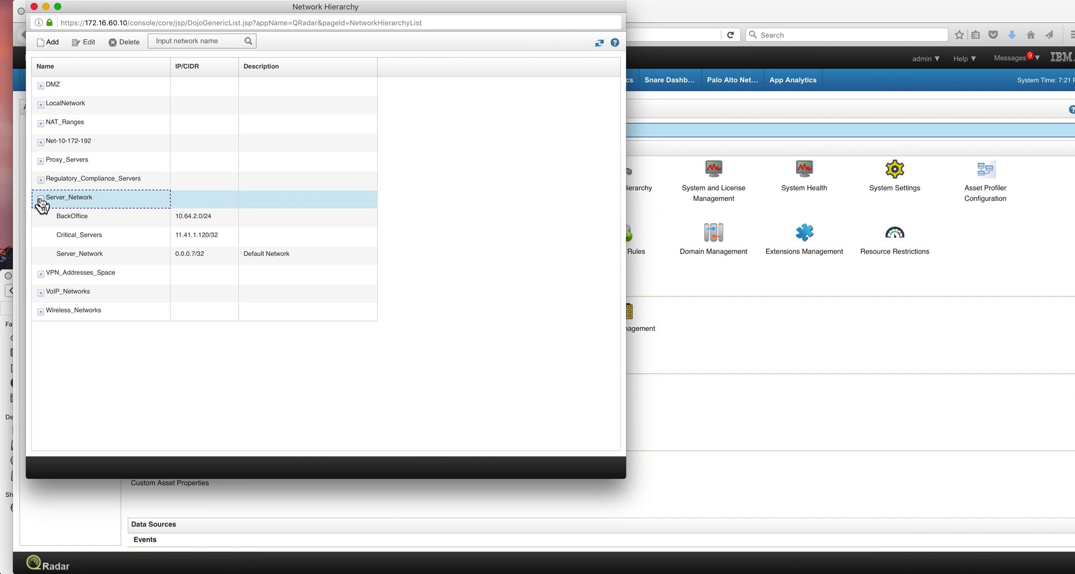
left_click(77, 240)
double_click(77, 240)
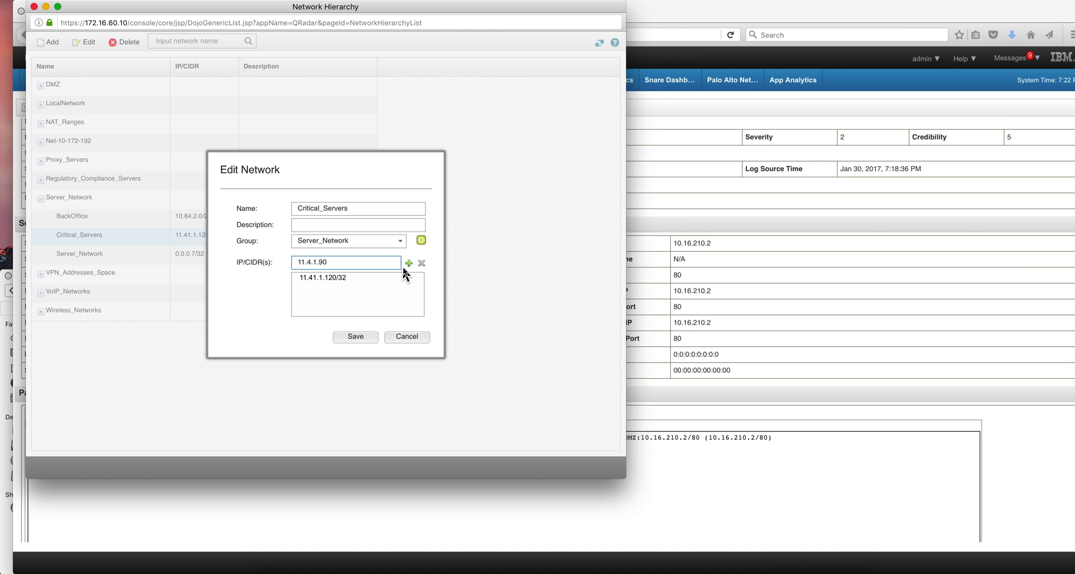
left_click(409, 263)
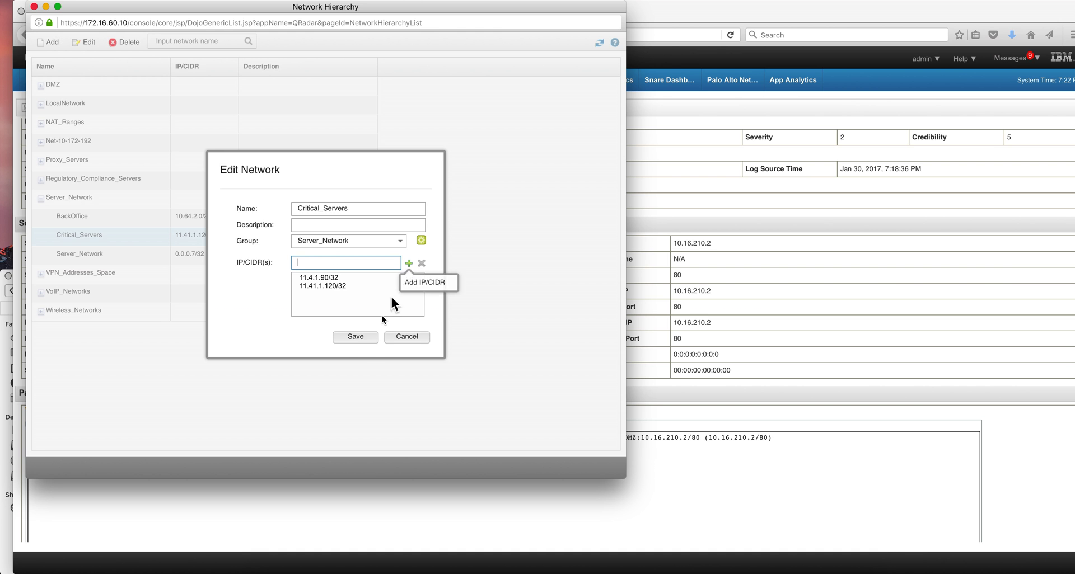
left_click(356, 338)
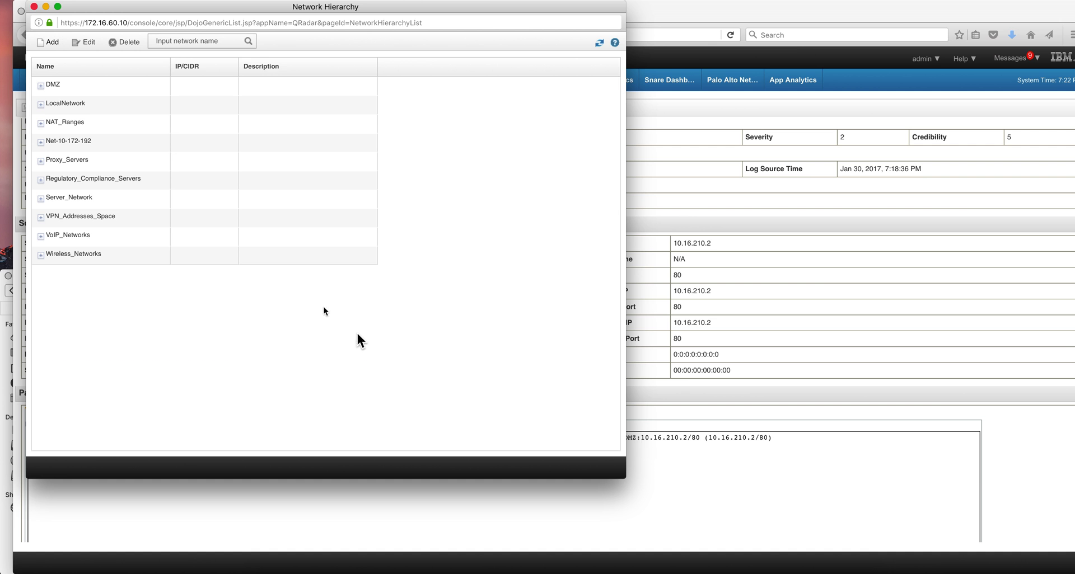
left_click(34, 7)
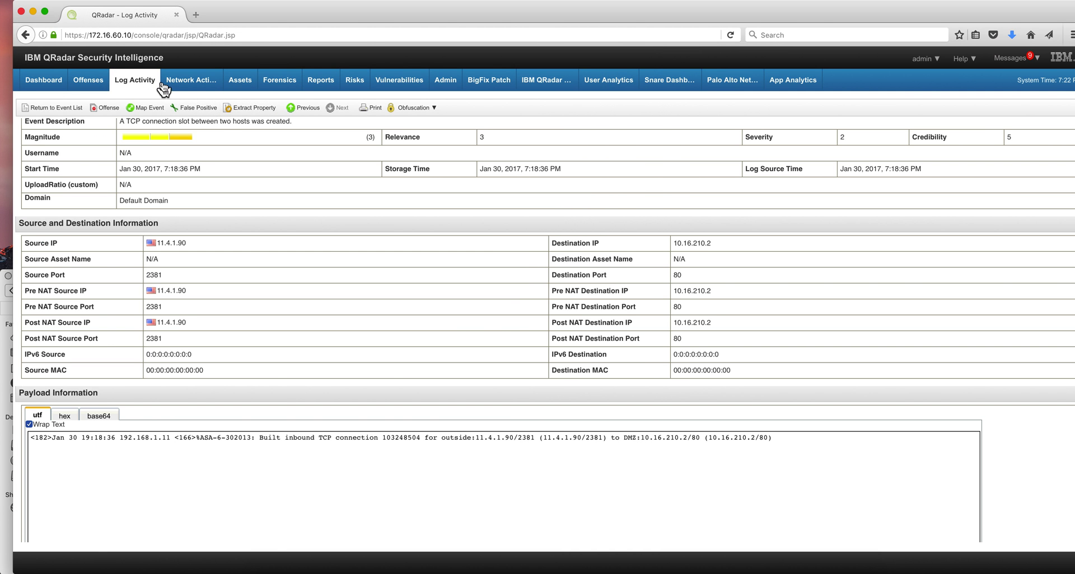
Step: Deploy the pending network hierarchy change from the Admin tab
left_click(440, 84)
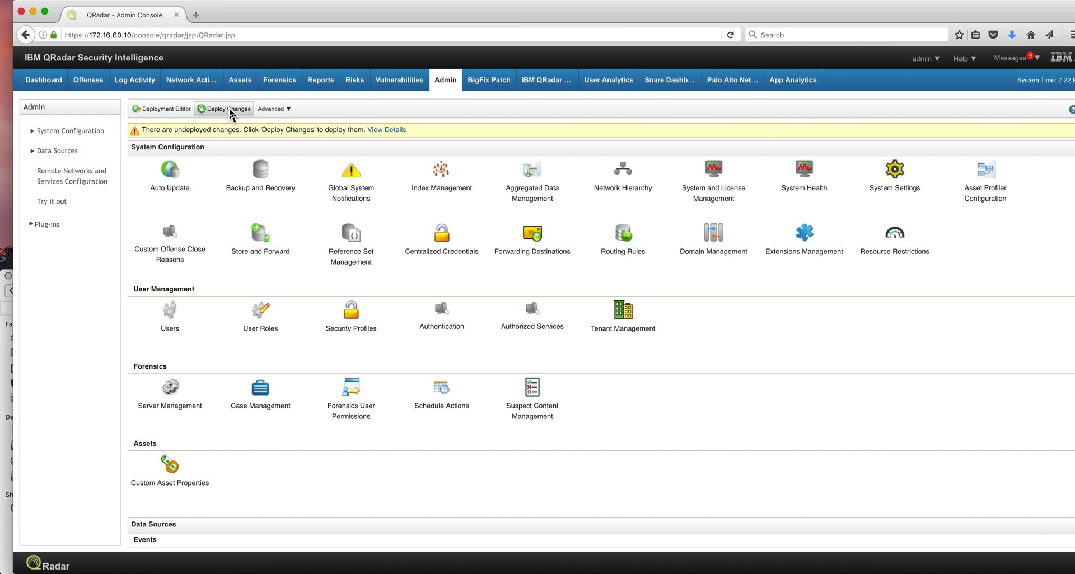
left_click(229, 108)
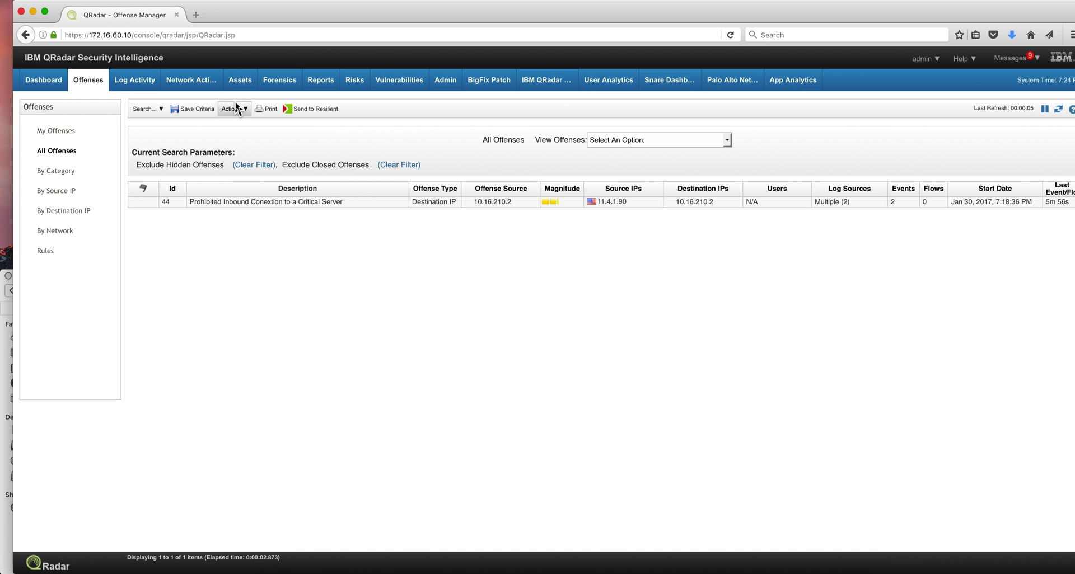
Step: Close offense 44 with Close Listed, confirming it as a Non-Issue
left_click(233, 110)
left_click(251, 163)
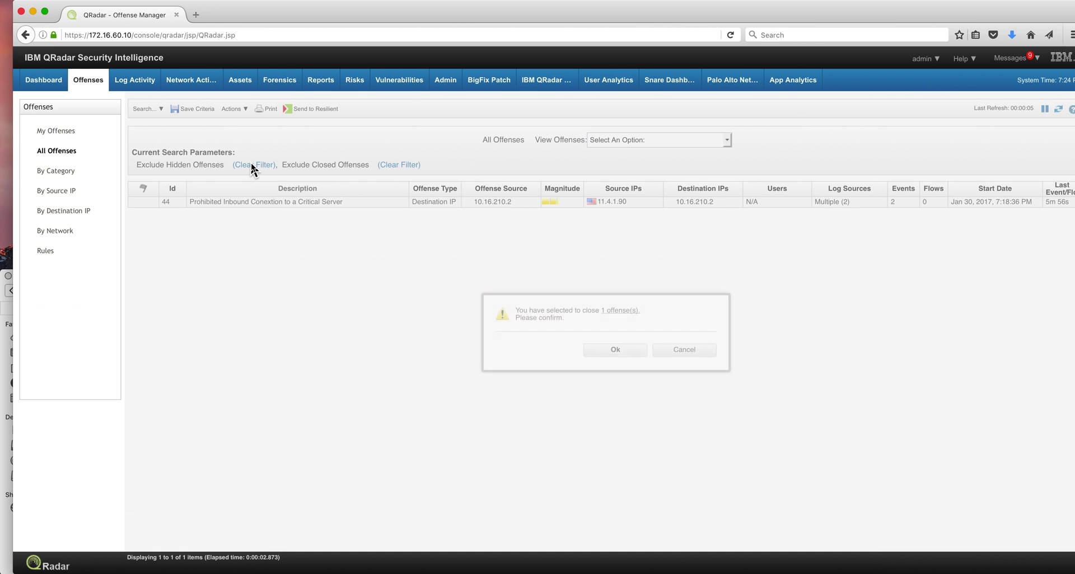
left_click(625, 352)
left_click(649, 405)
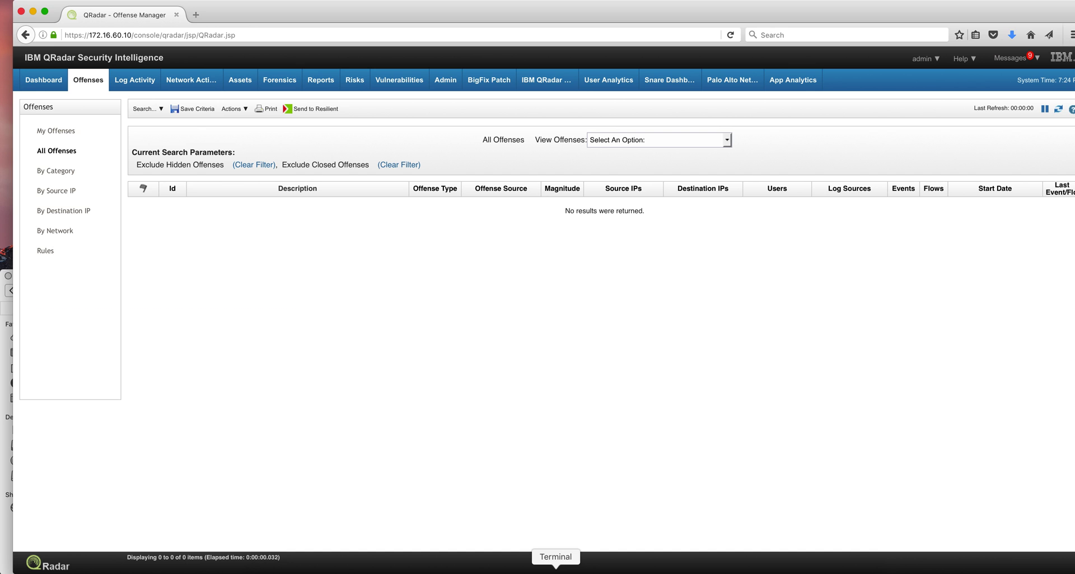
Step: Rerun the RuleDebugger (Remote to Local now false) and replay the event with ./Rule_debugger_case2.sh
left_click(556, 570)
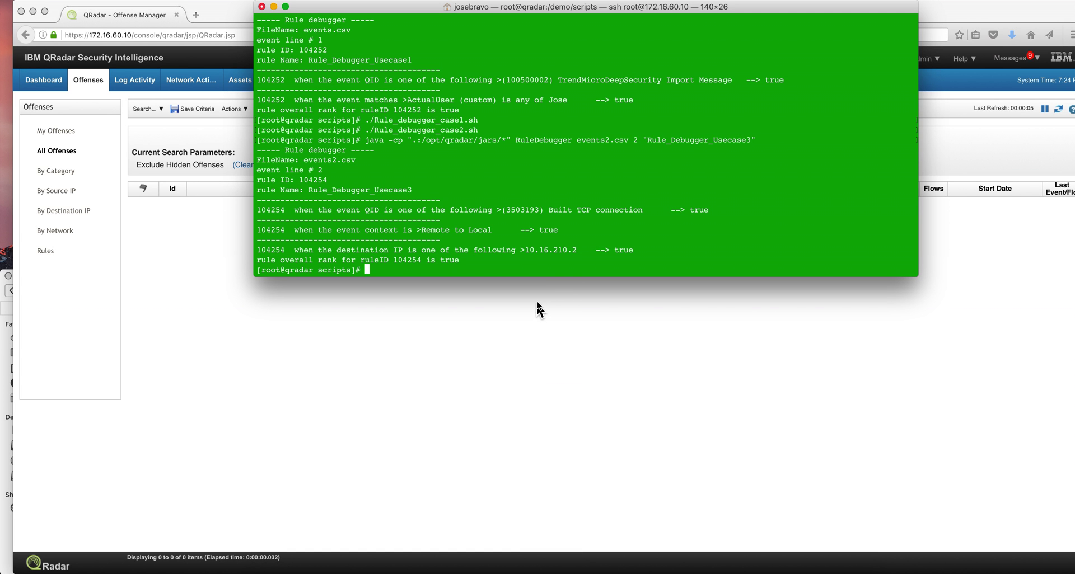
key("Up")
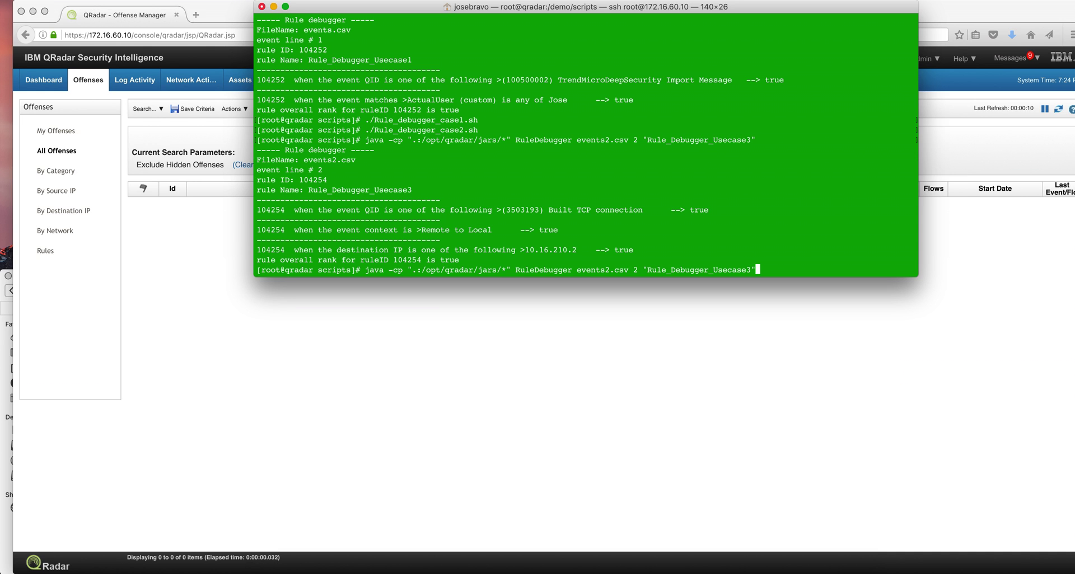
key("Return")
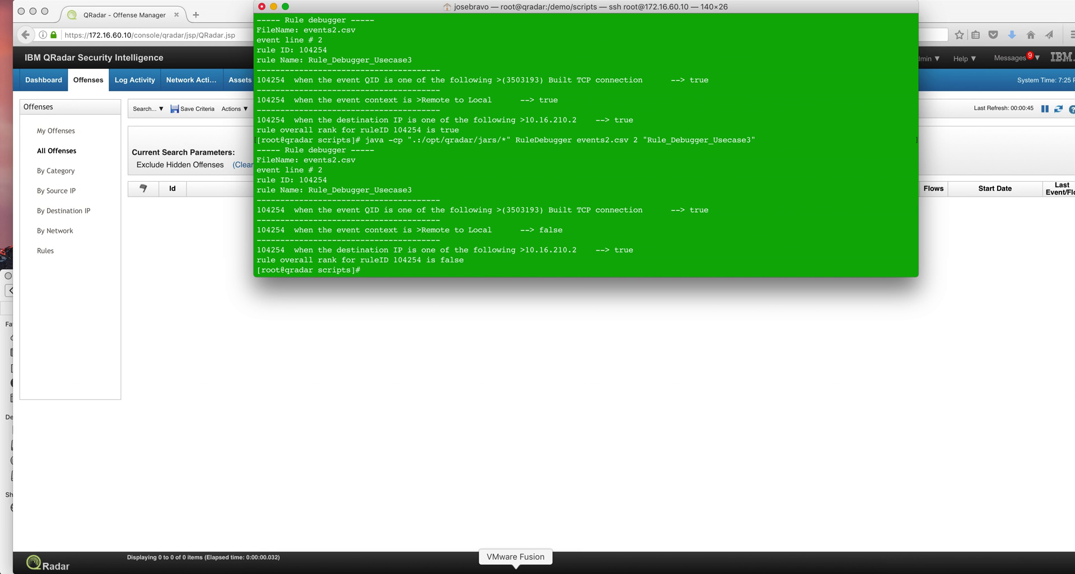
key("Up")
key("Up")
key("Return")
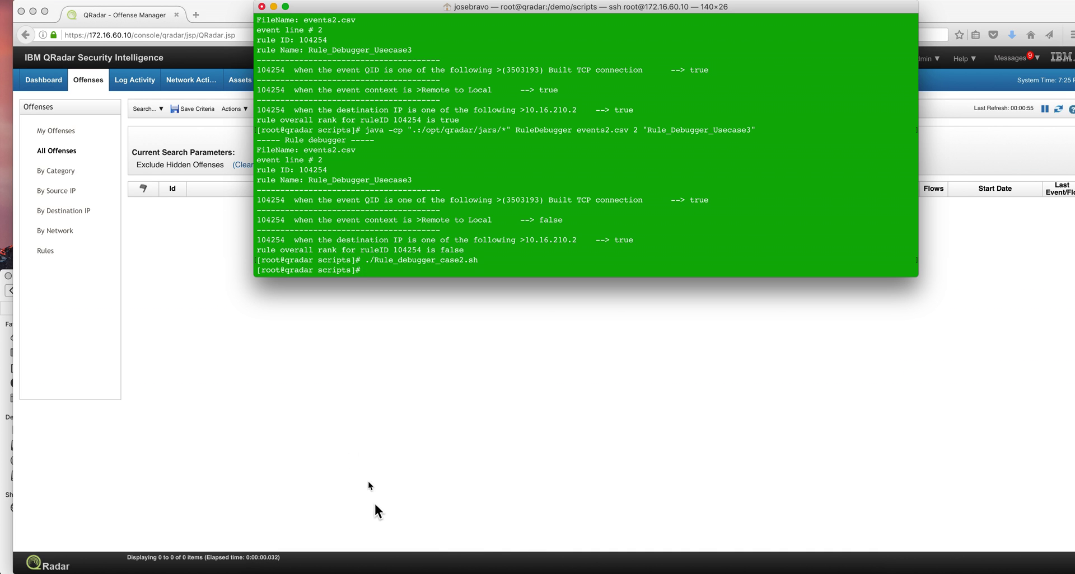
Step: Show live Log Activity listing the replayed Built TCP connection event from 11.4.1.90
left_click(142, 85)
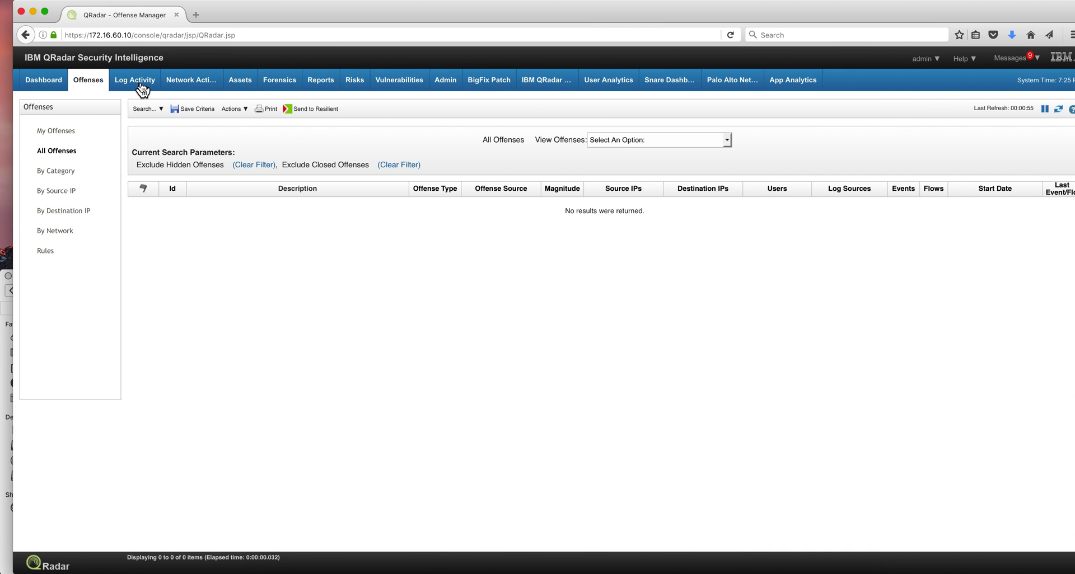
left_click(141, 85)
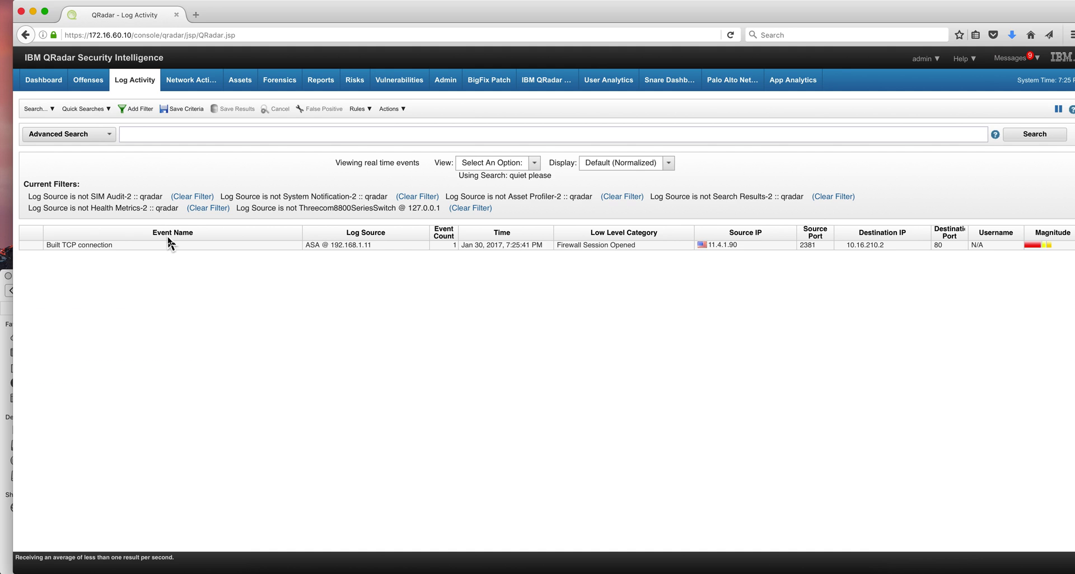